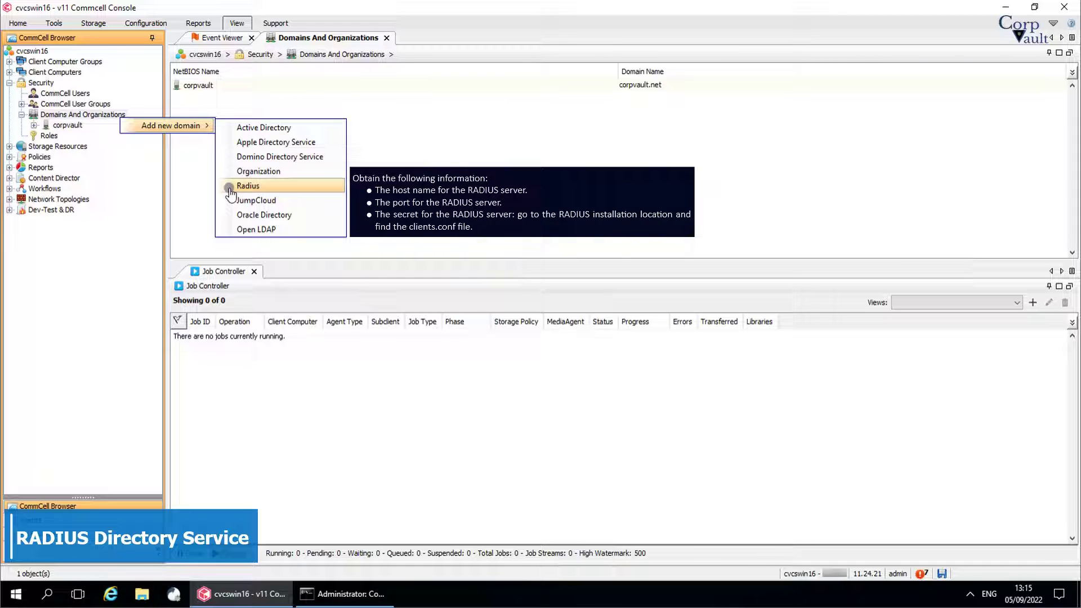
# Step: Choose RADIUS and enter NetBIOS name CorpvaultRadius, host cvcswin16.corpvault.net and port 1813
pyautogui.click(227, 192)
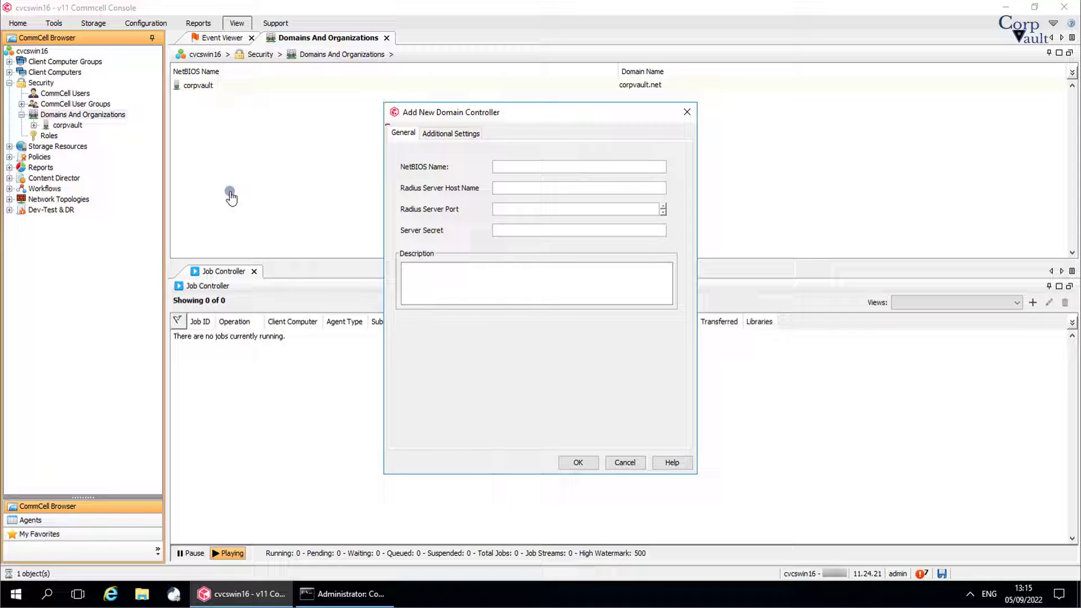
pyautogui.click(500, 166)
pyautogui.write('Co')
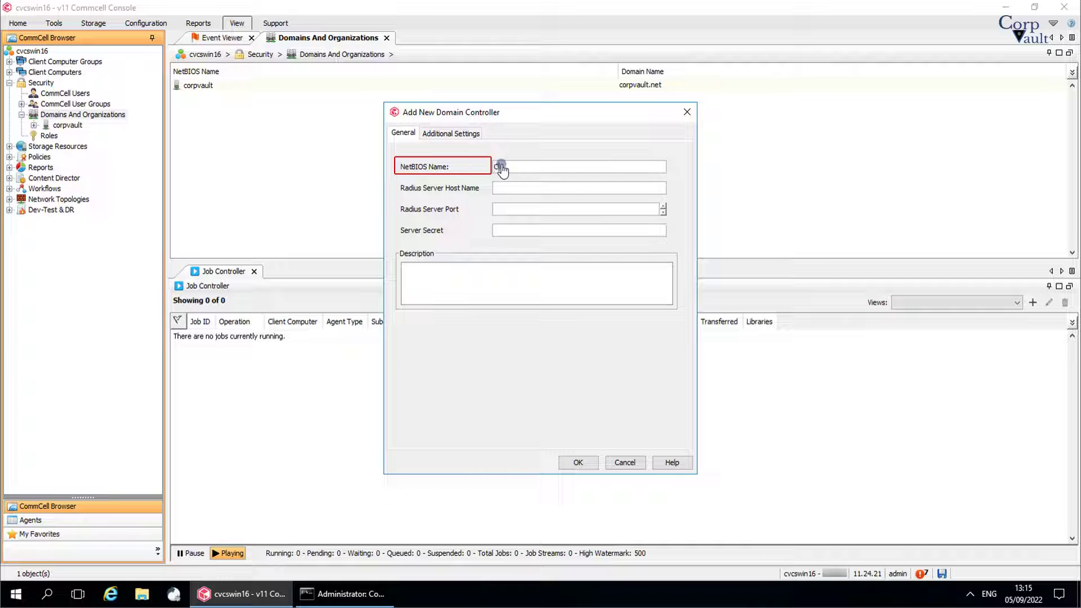
pyautogui.write('rpvaultRadius')
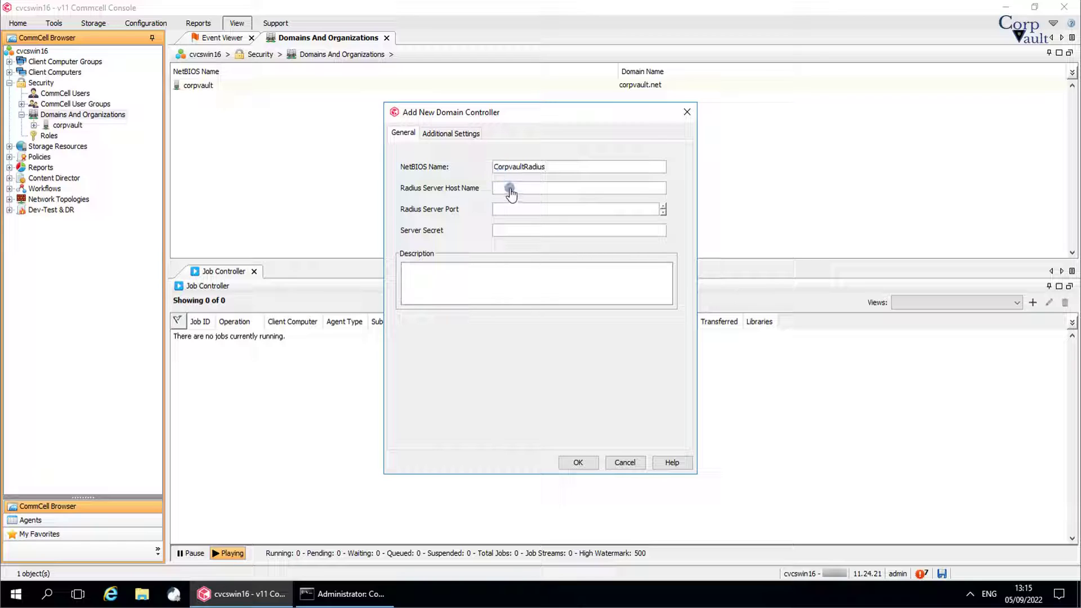
pyautogui.click(510, 189)
pyautogui.write('cvcswin16.corpvault.net')
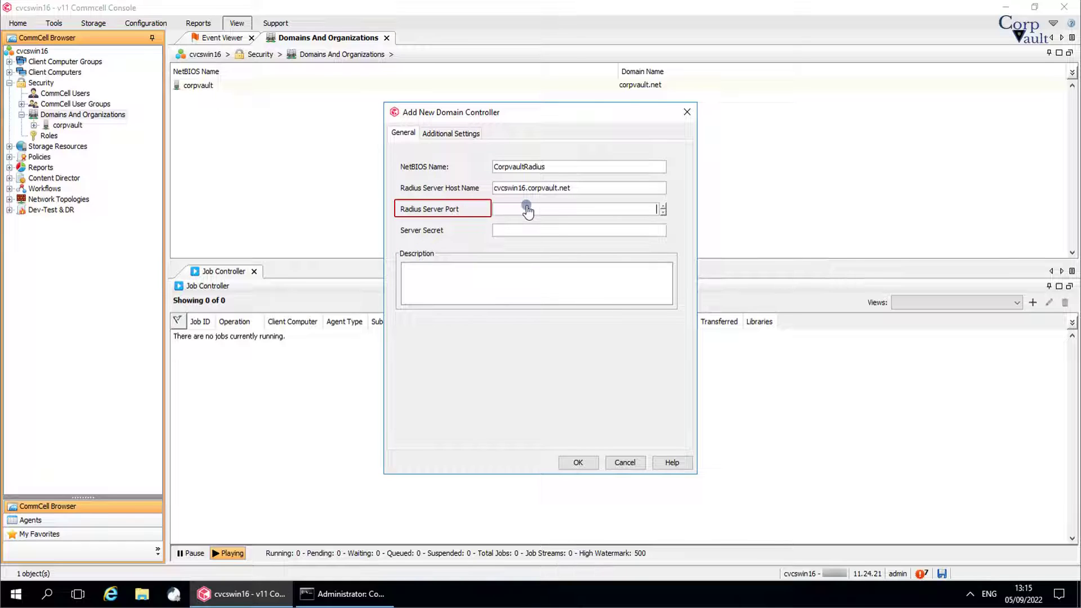
pyautogui.write('1813')
# Step: Enter the server secret and description 'Radius DC Config', check Additional Settings, and save the controller
pyautogui.click(540, 231)
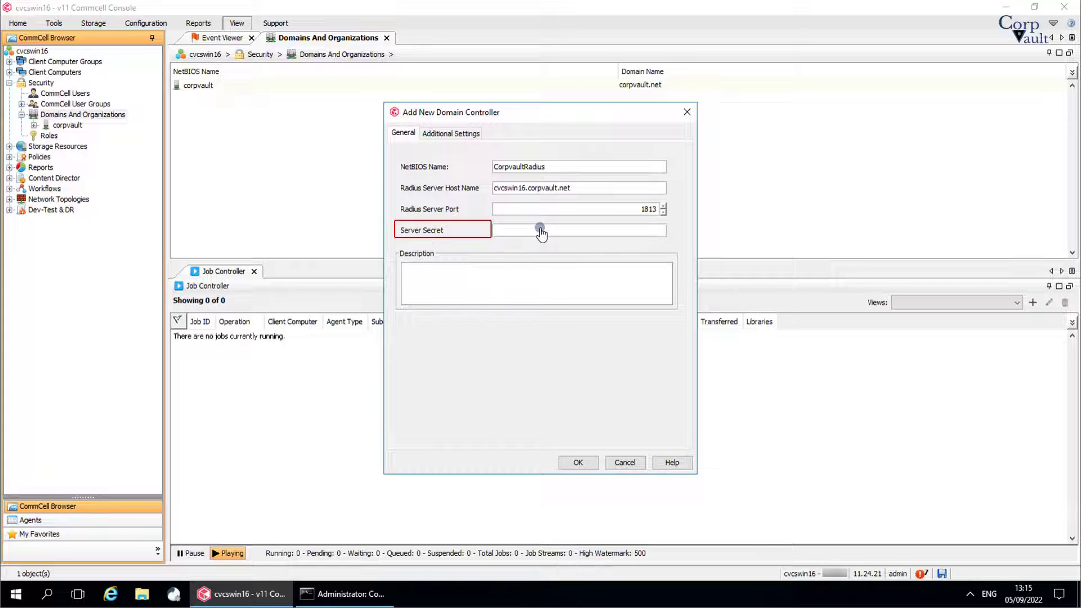
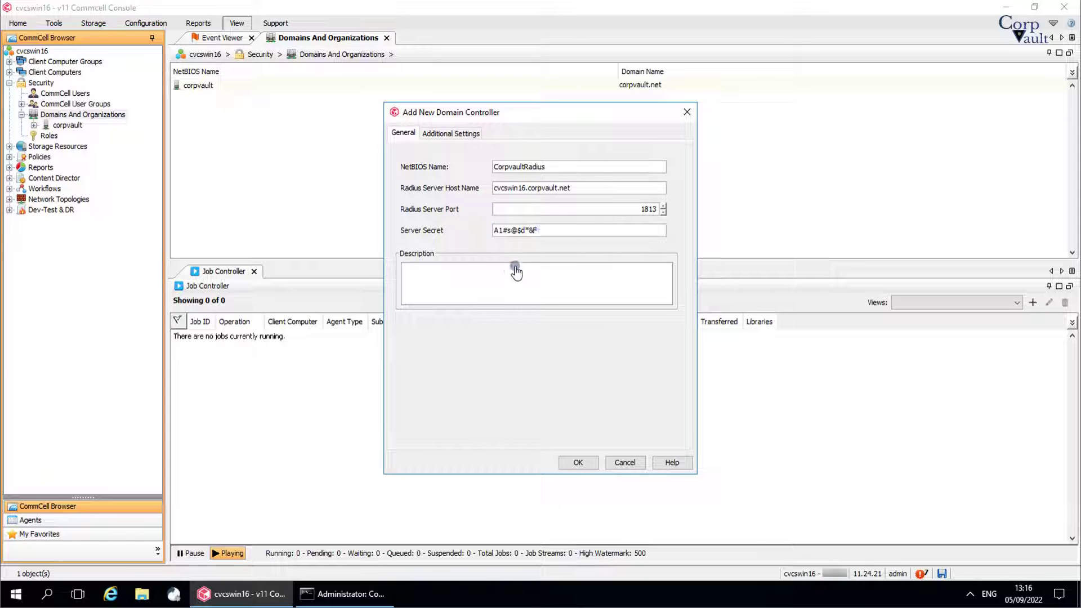
pyautogui.click(495, 281)
pyautogui.write('Radiu')
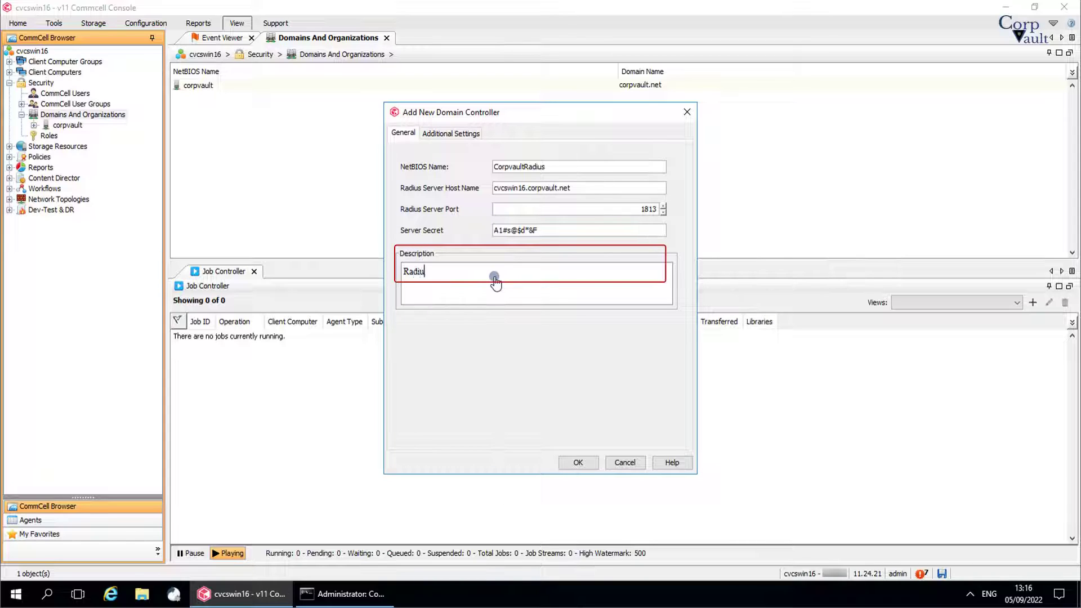
pyautogui.write('s DC Config')
pyautogui.click(438, 135)
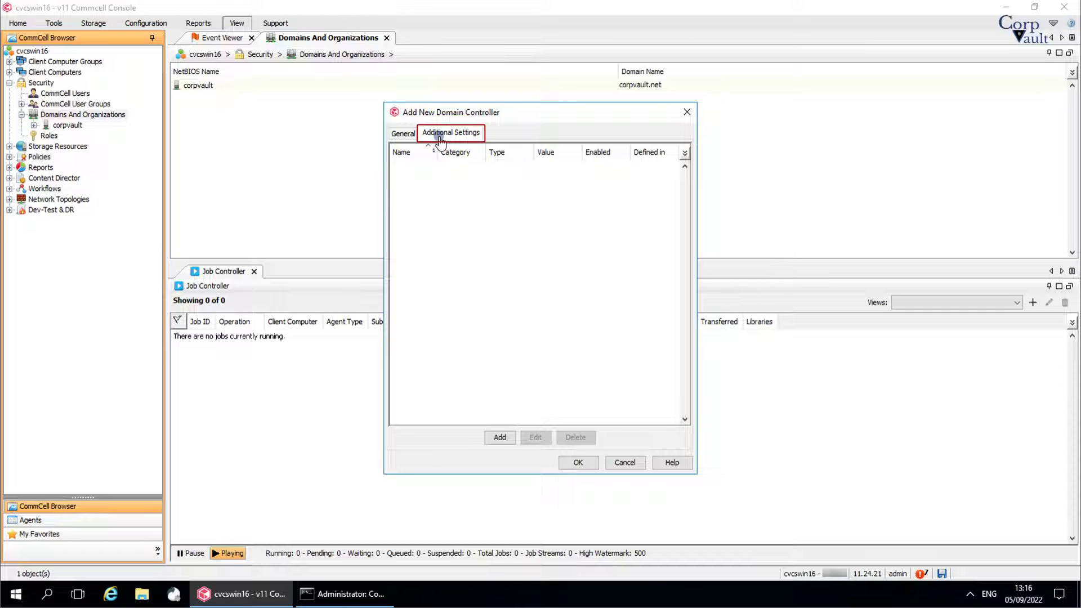
pyautogui.click(393, 137)
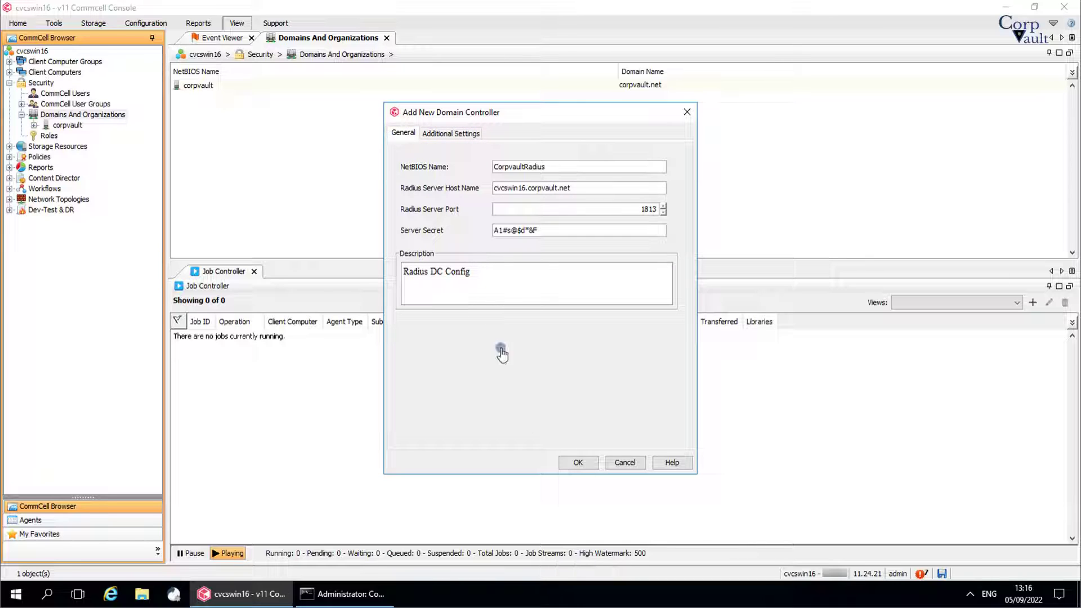
pyautogui.click(570, 464)
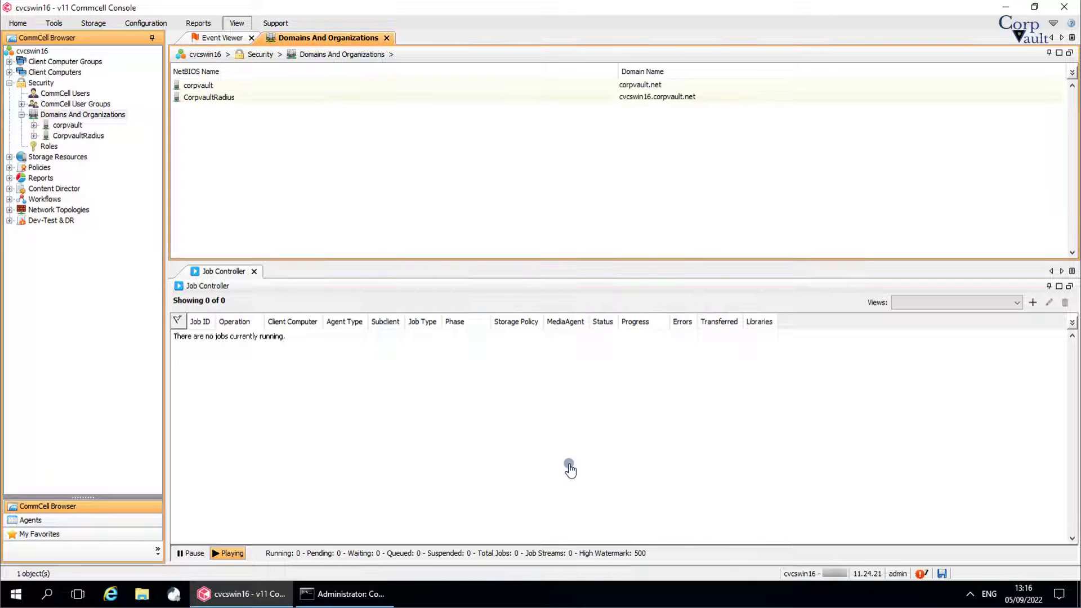
# Step: Select CorpvaultRadius, expand it in the CommCell Browser tree, and show its empty Users list
pyautogui.click(285, 98)
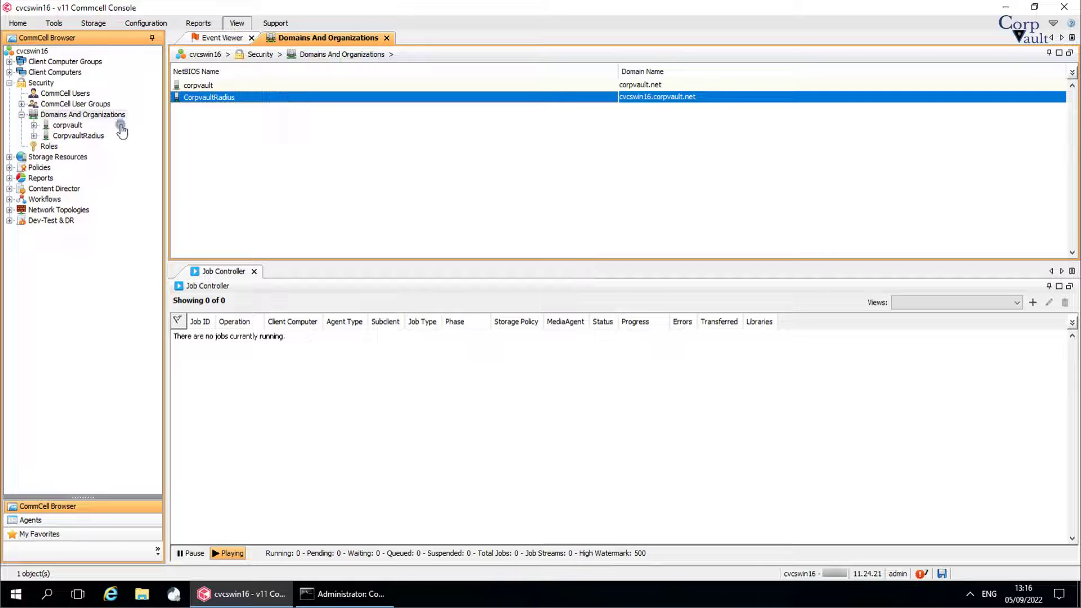
pyautogui.click(93, 136)
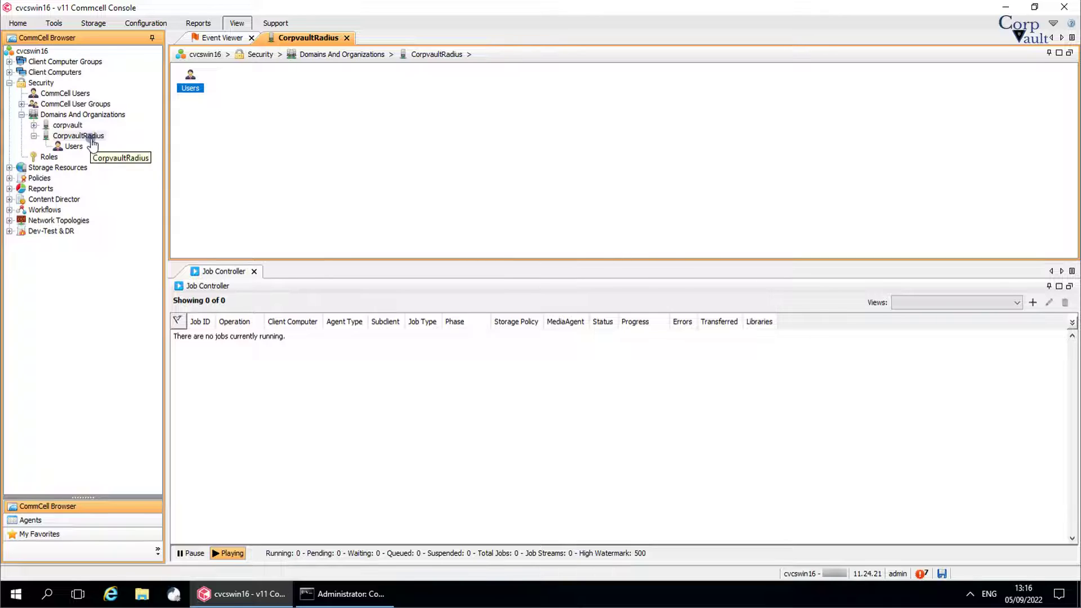
pyautogui.click(75, 147)
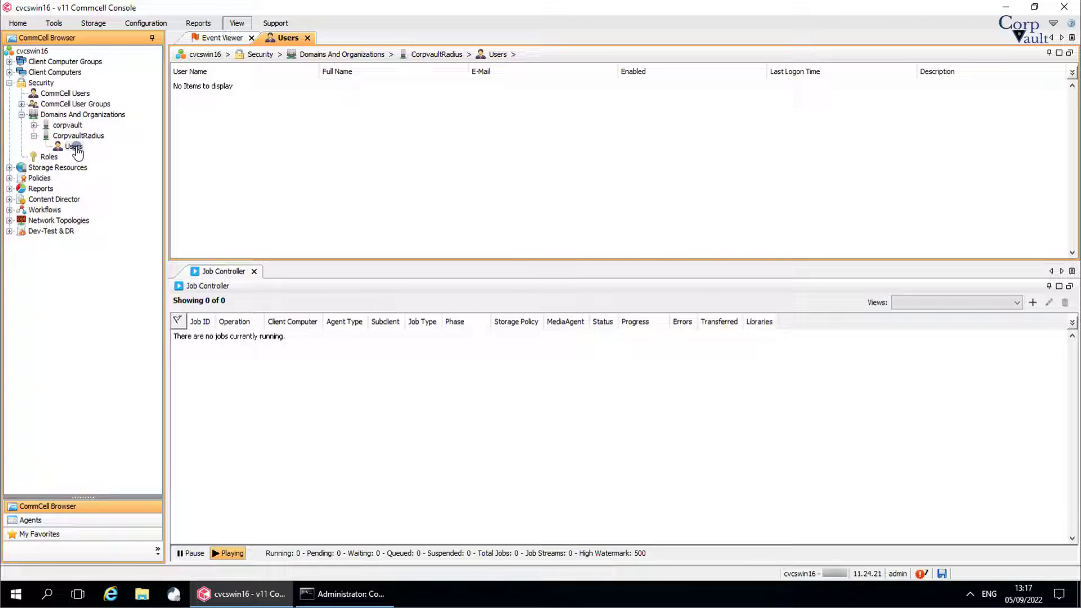
pyautogui.rightClick(77, 151)
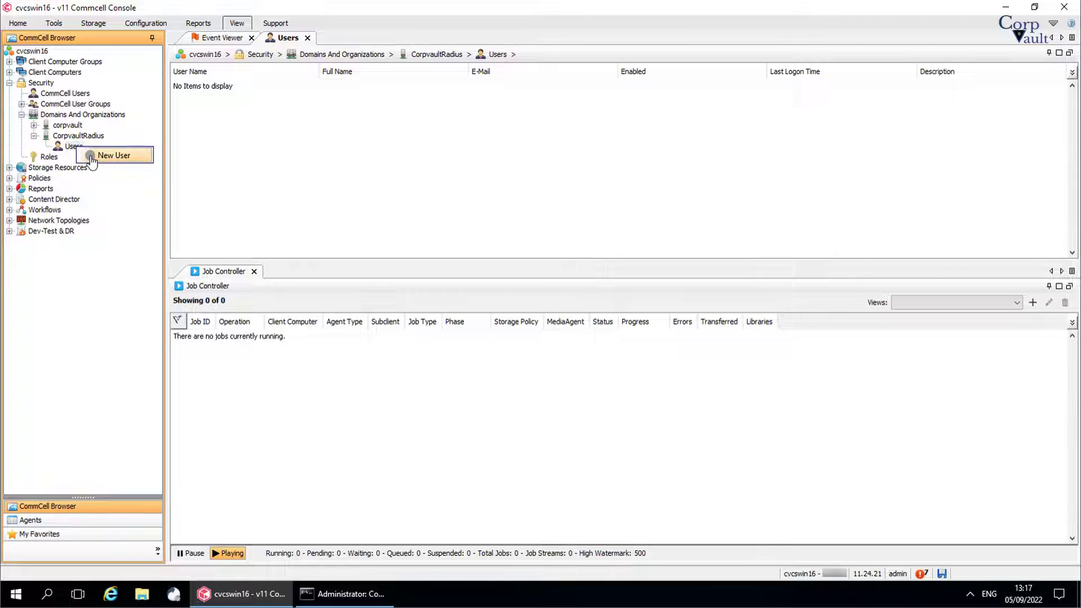
pyautogui.click(92, 159)
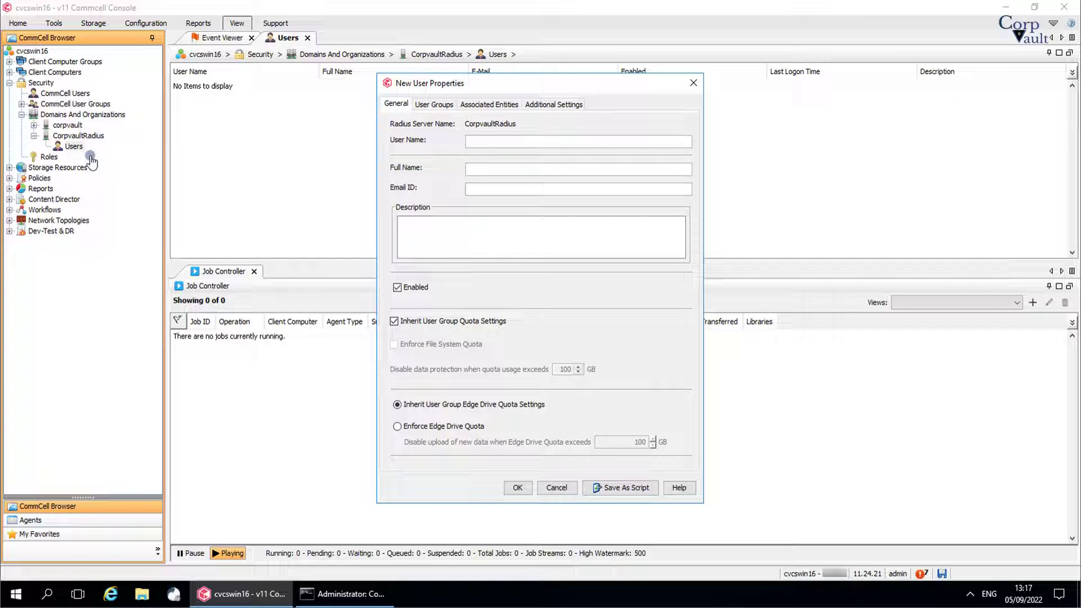
pyautogui.click(443, 104)
pyautogui.click(491, 106)
pyautogui.click(552, 105)
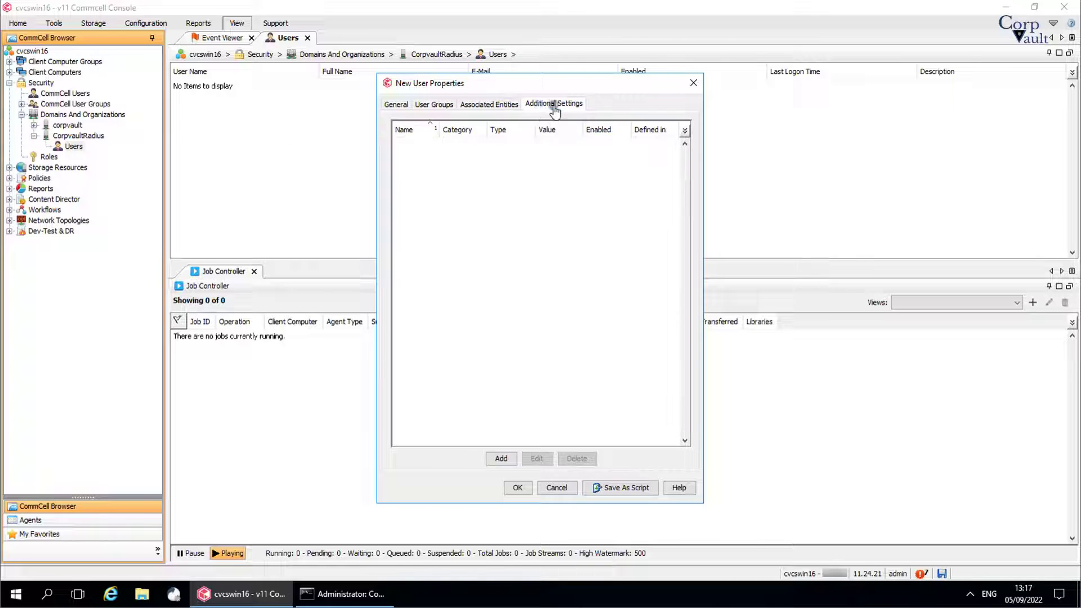
pyautogui.click(390, 106)
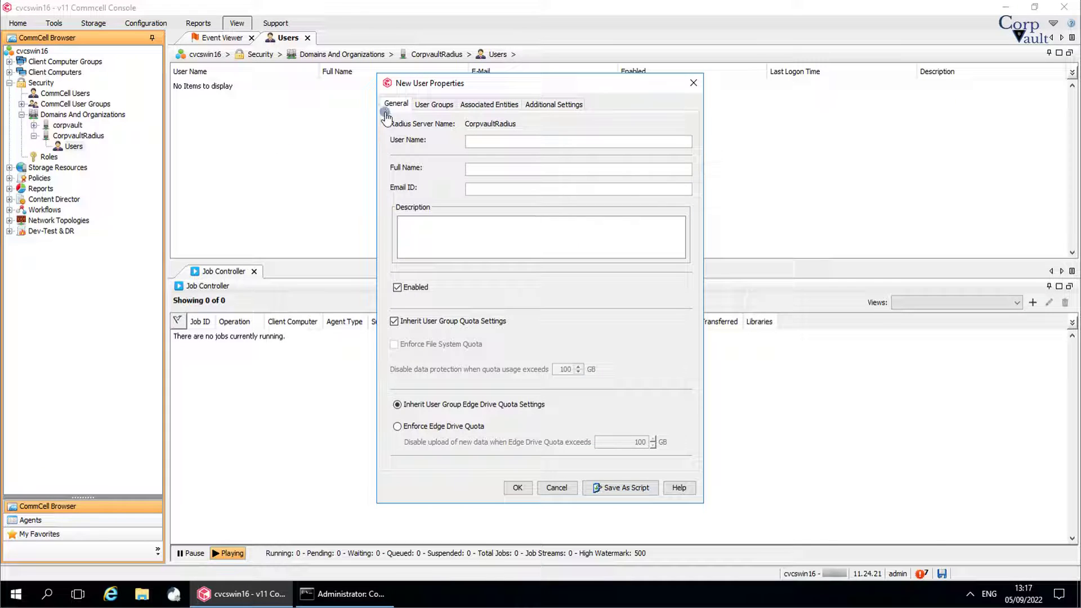
pyautogui.click(556, 488)
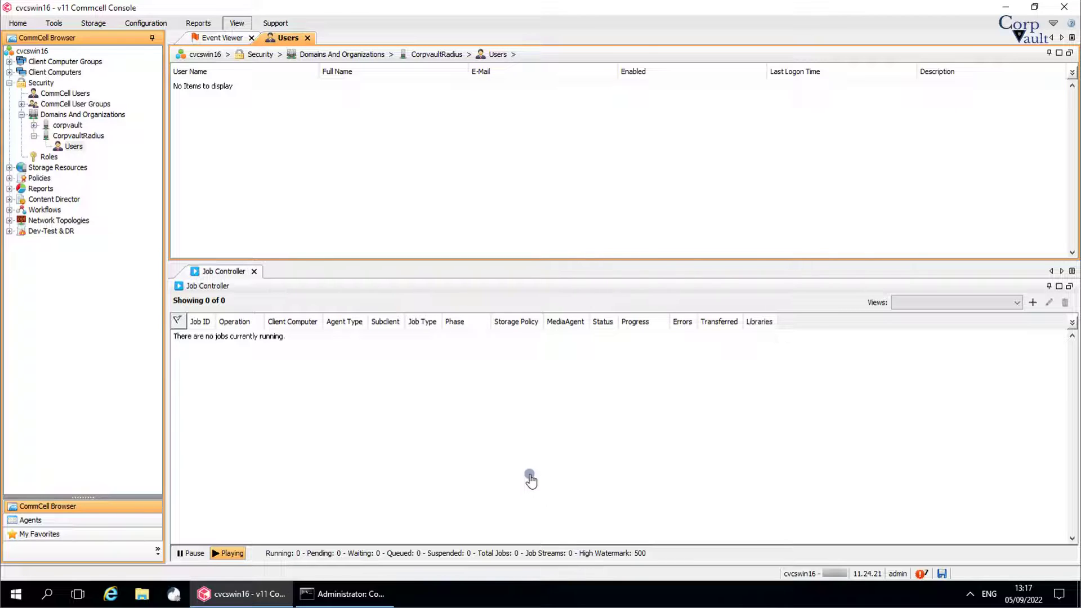
pyautogui.click(97, 138)
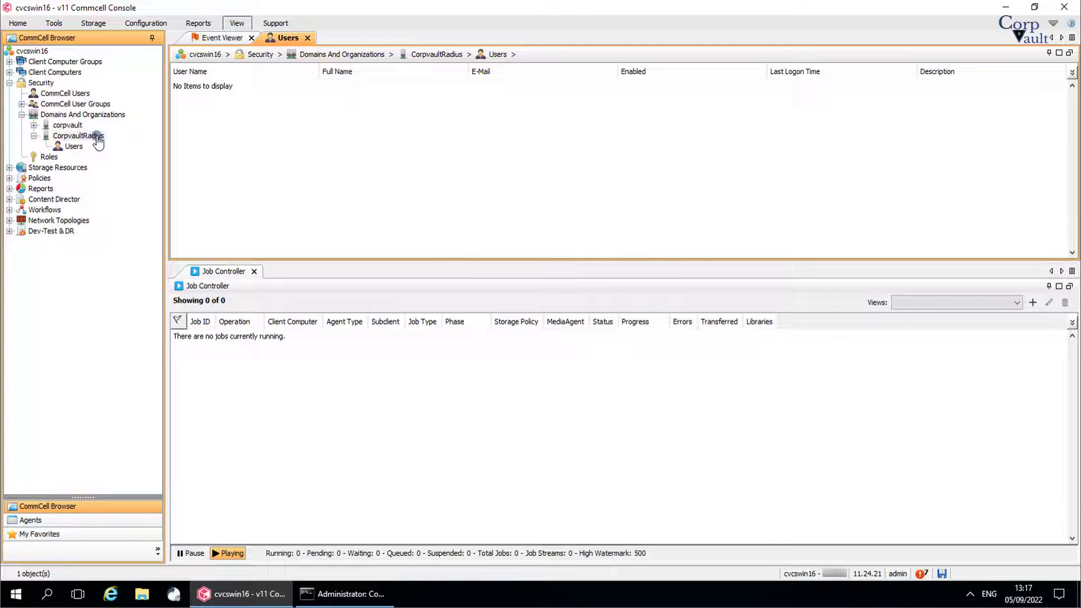
# Step: View CorpvaultRadius's controller properties (host cvcswin16.corpvault.net, port 1813) and cancel without changes
pyautogui.rightClick(98, 141)
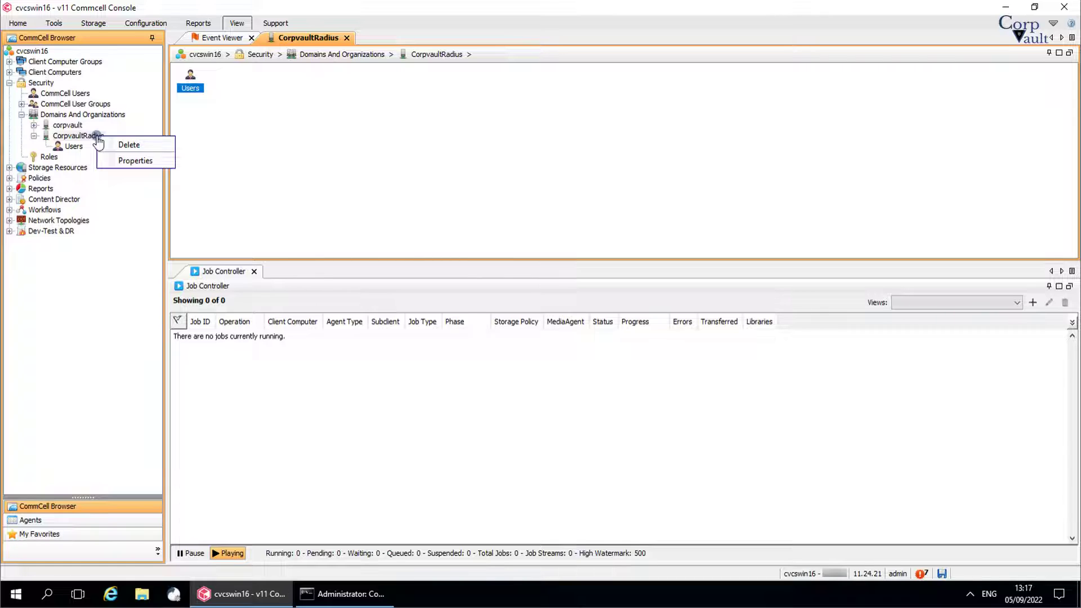
pyautogui.click(111, 162)
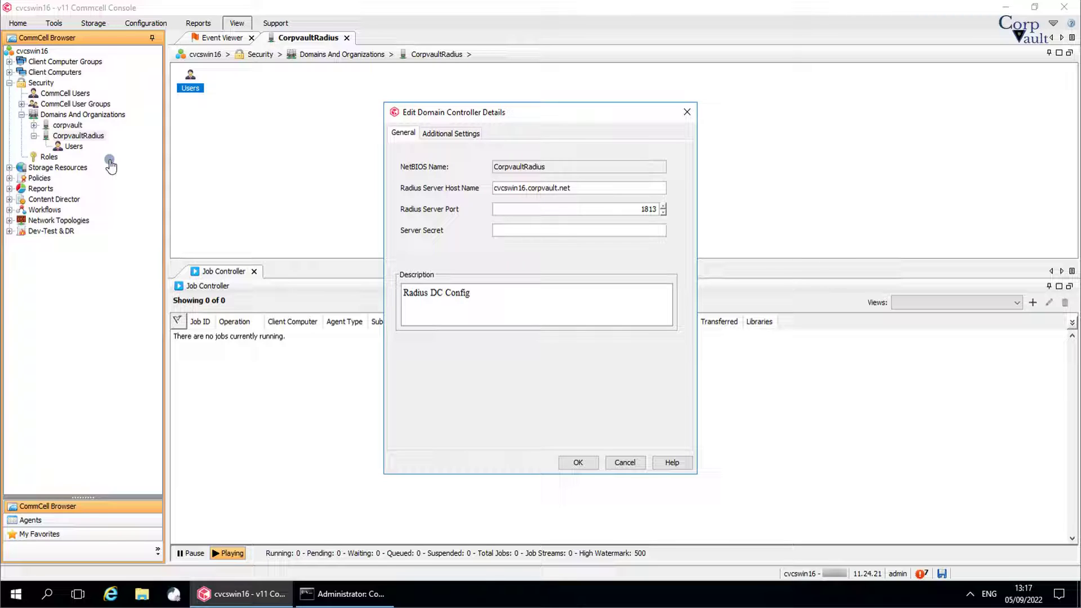
pyautogui.click(618, 464)
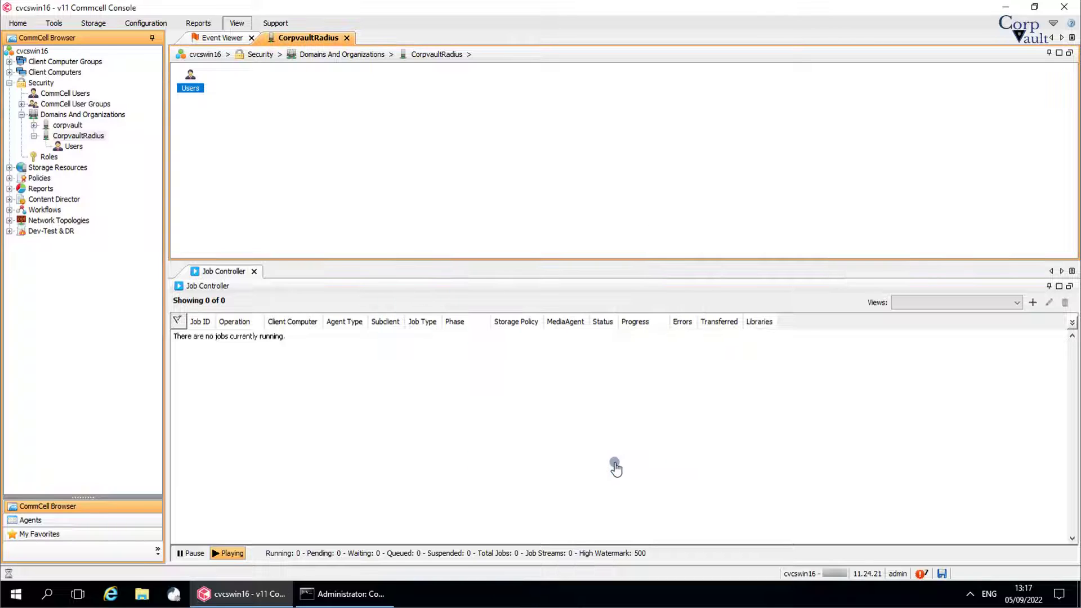
# Step: Delete CorpvaultRadius, transfer its ownership to master, and return to the Domains And Organizations list
pyautogui.rightClick(103, 142)
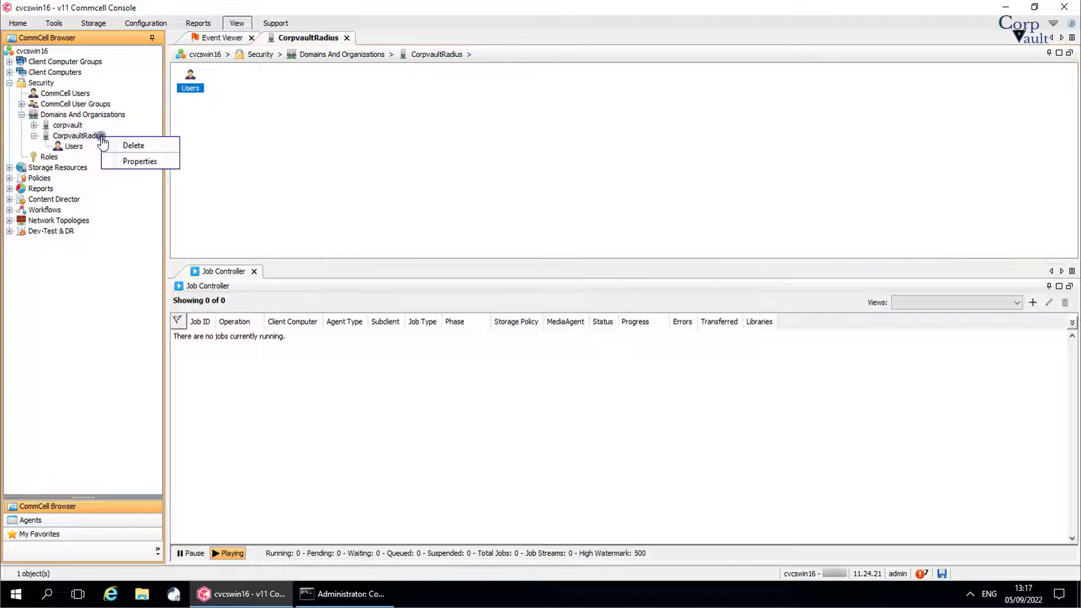
pyautogui.click(108, 149)
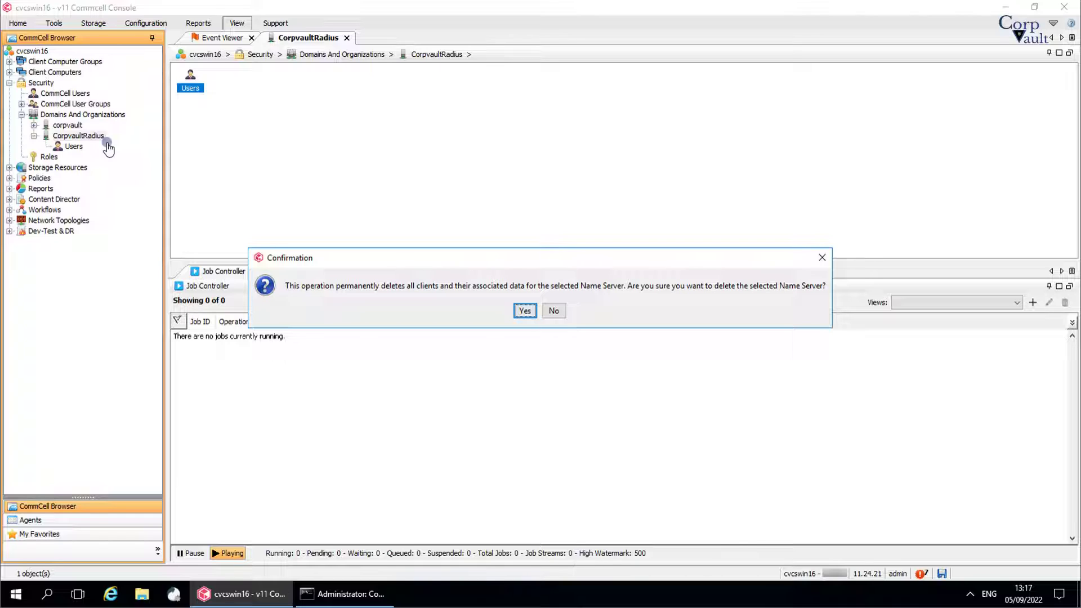
pyautogui.click(525, 312)
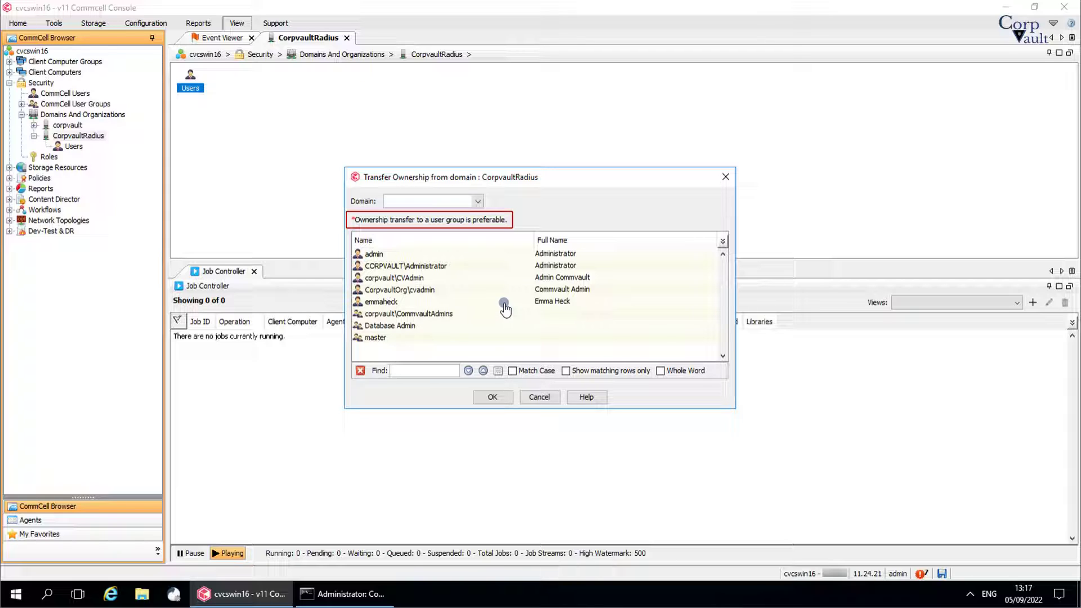
pyautogui.click(504, 304)
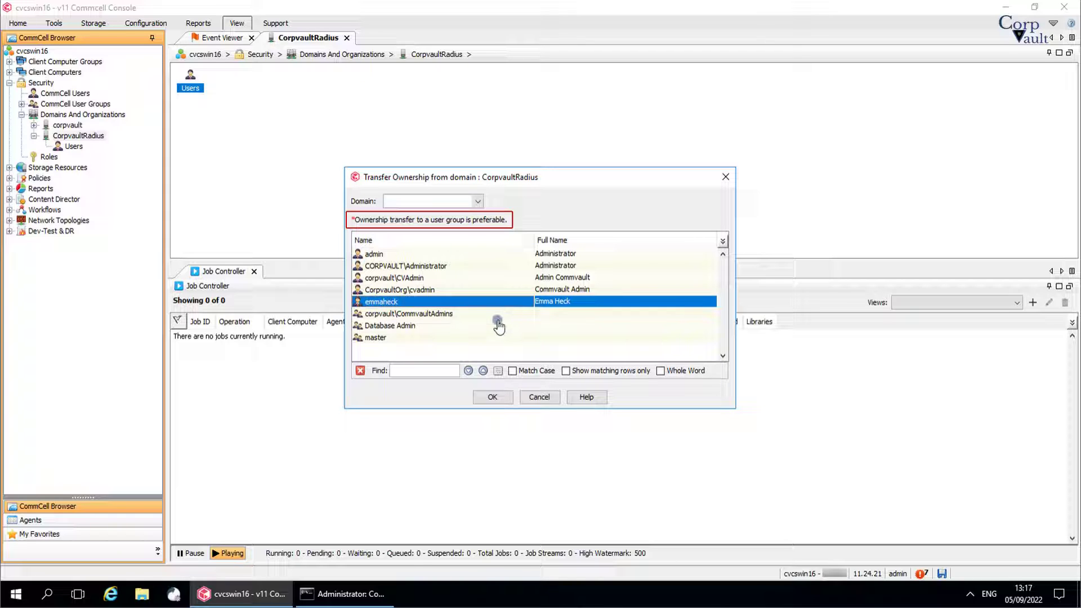
pyautogui.click(465, 338)
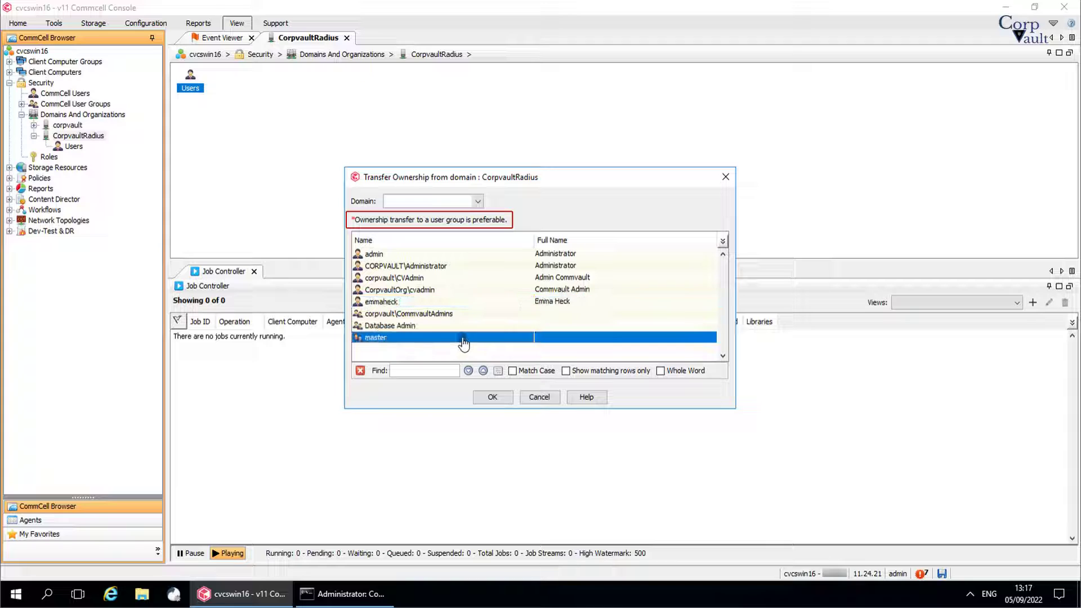
pyautogui.click(491, 397)
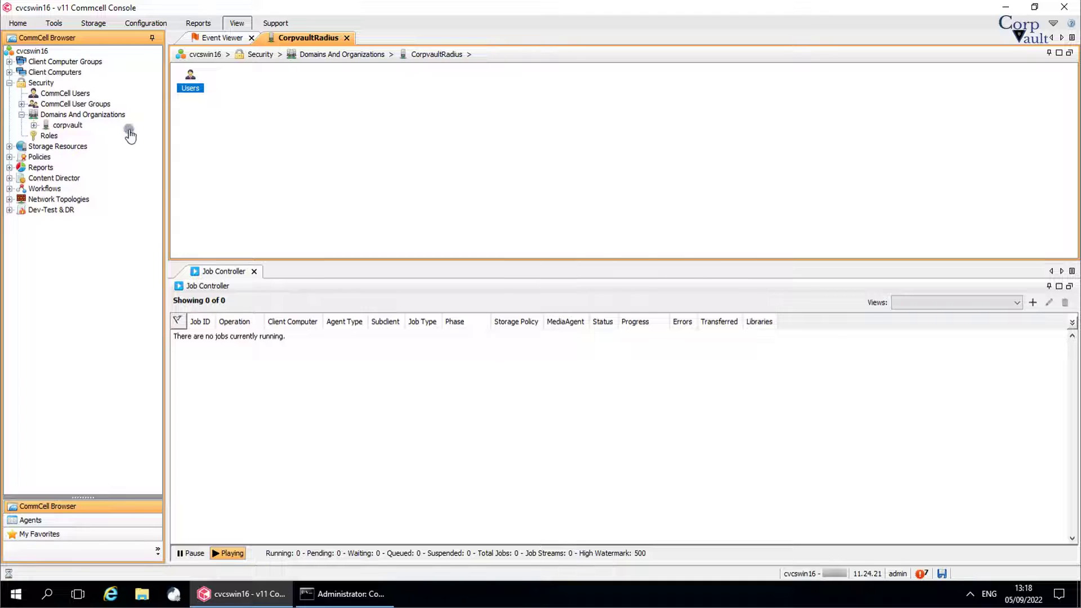
pyautogui.click(114, 116)
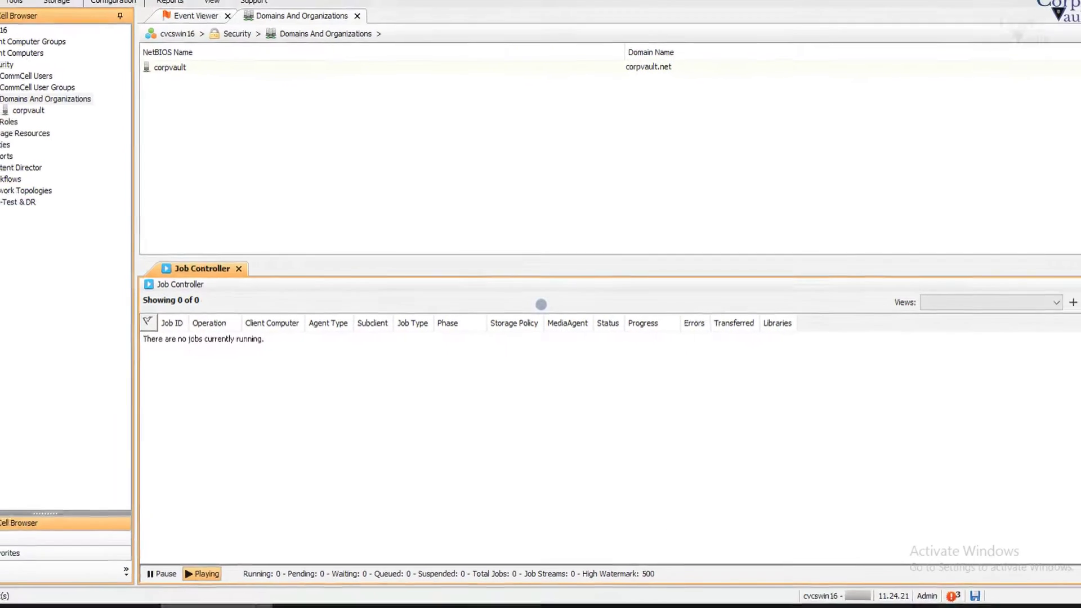
# Step: Add a new JumpCloud domain from the Domains And Organizations context menu
pyautogui.rightClick(122, 116)
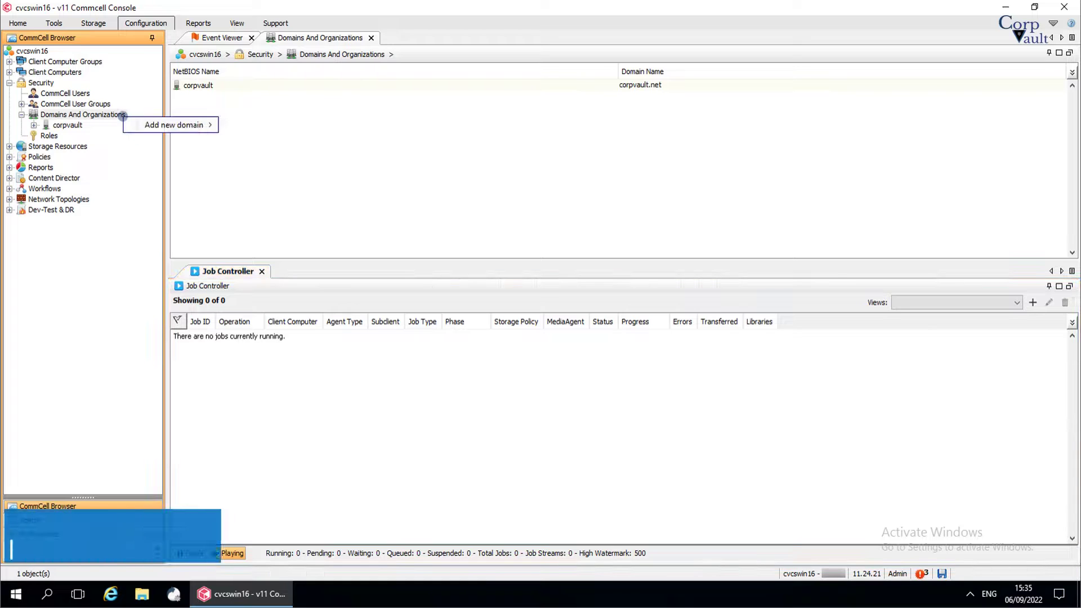
pyautogui.moveTo(129, 124)
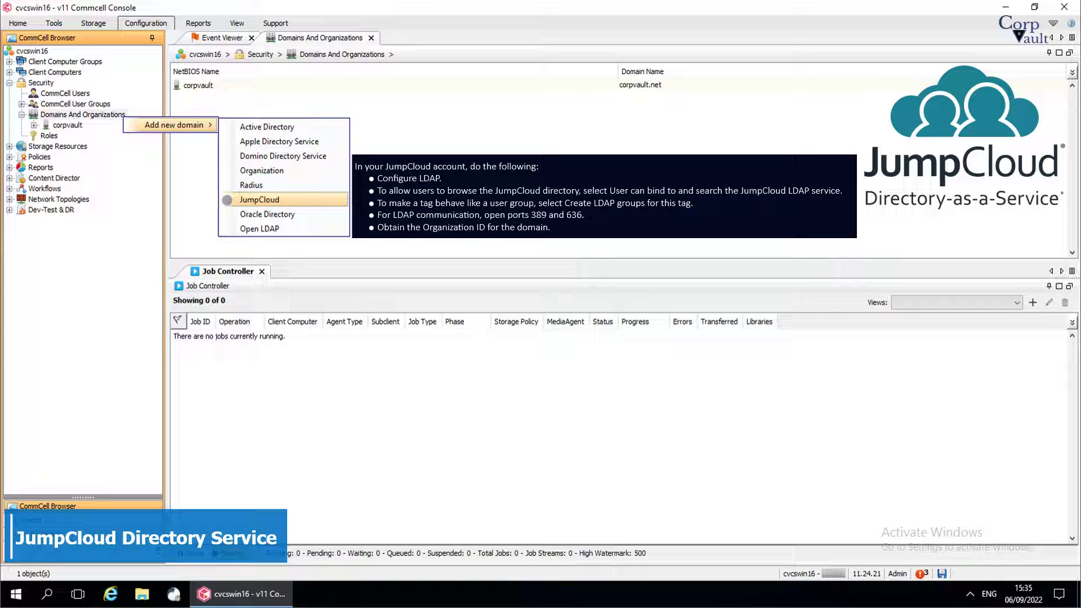
pyautogui.click(227, 200)
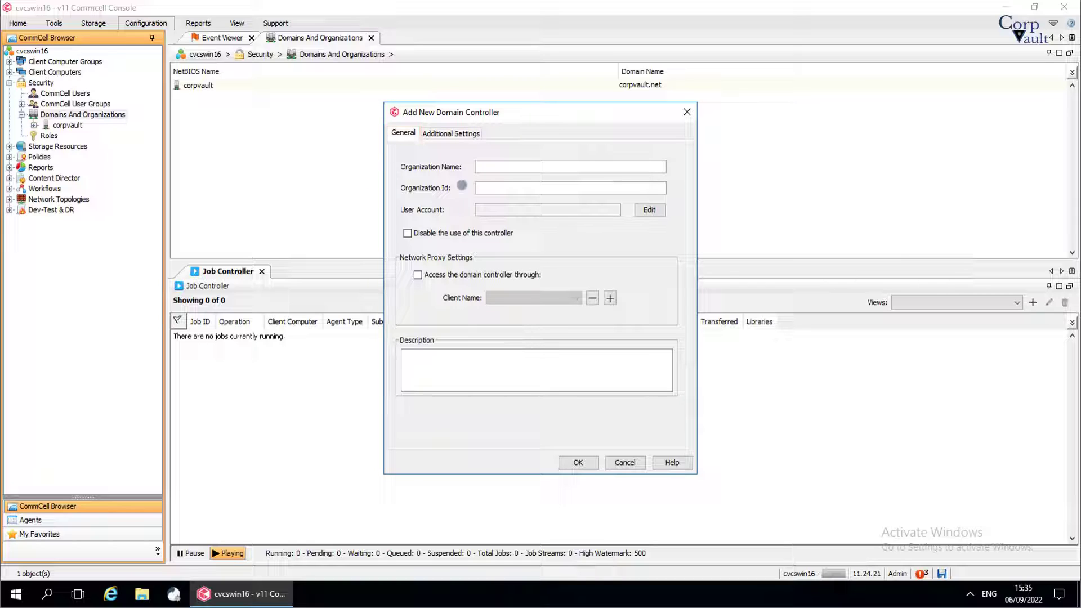
# Step: Enter organization name corpVaultJumpCloud and paste the JumpCloud organization ID
pyautogui.click(482, 167)
pyautogui.write('corp')
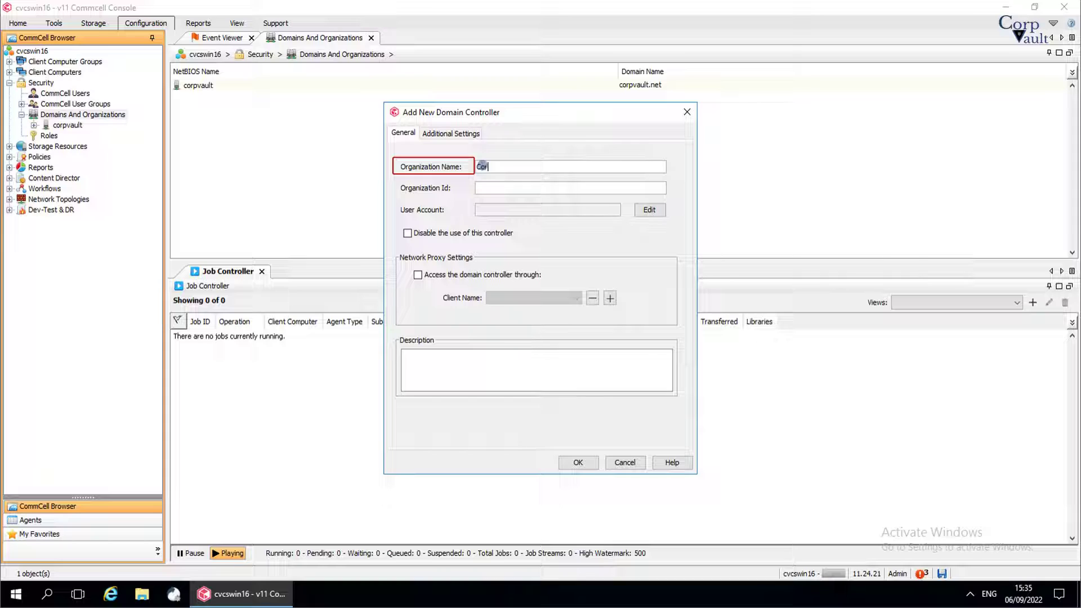
pyautogui.write('VaultJumpCloud')
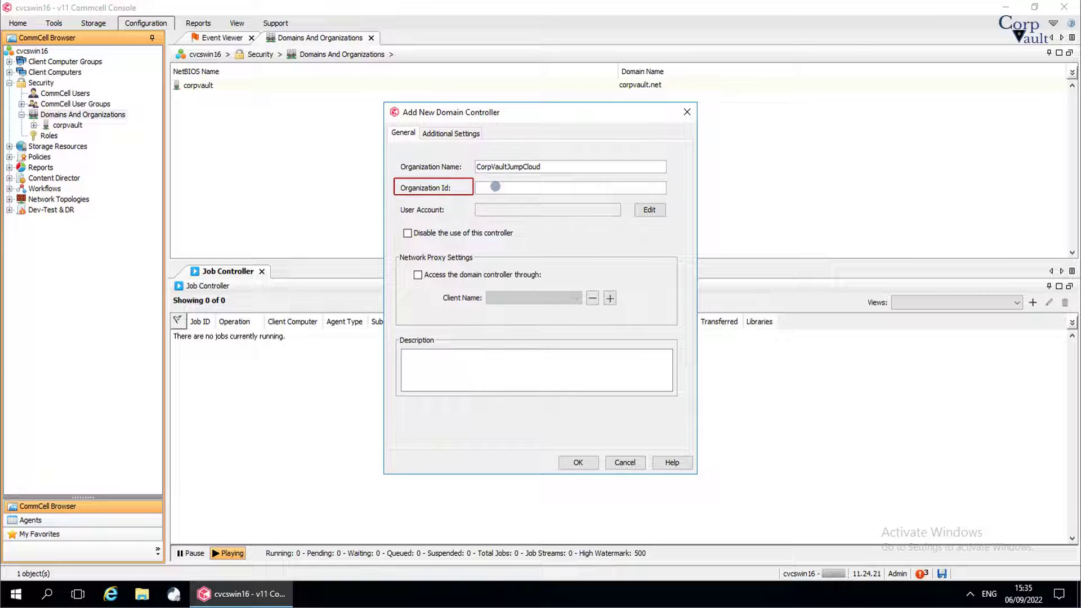
pyautogui.write('5b282b440cba6320069a4a0d')
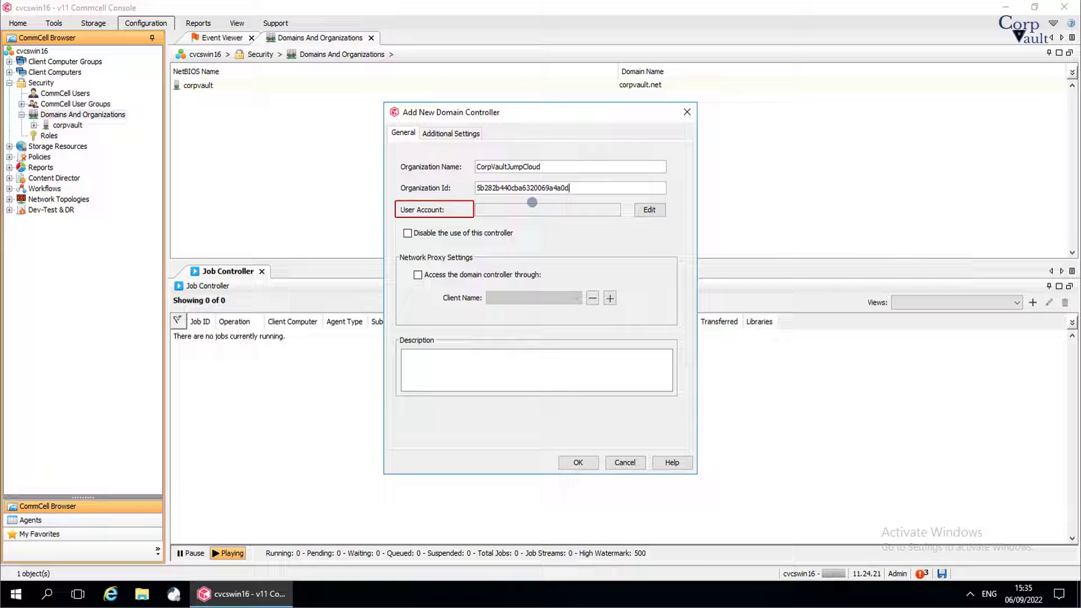
# Step: Fill in the JumpCloud account user name and password, confirming the credentials
pyautogui.click(648, 210)
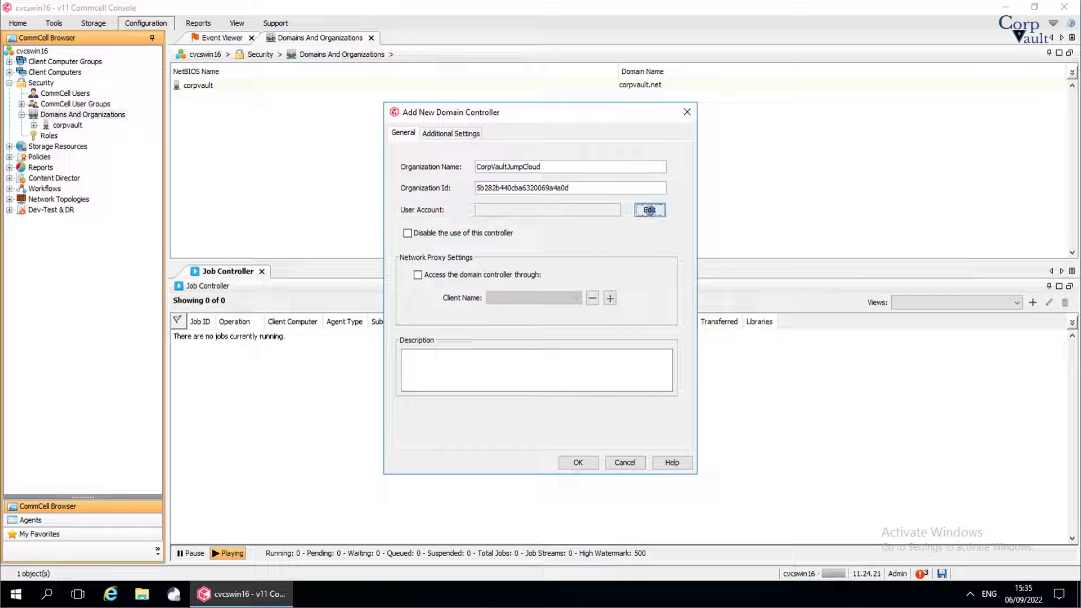
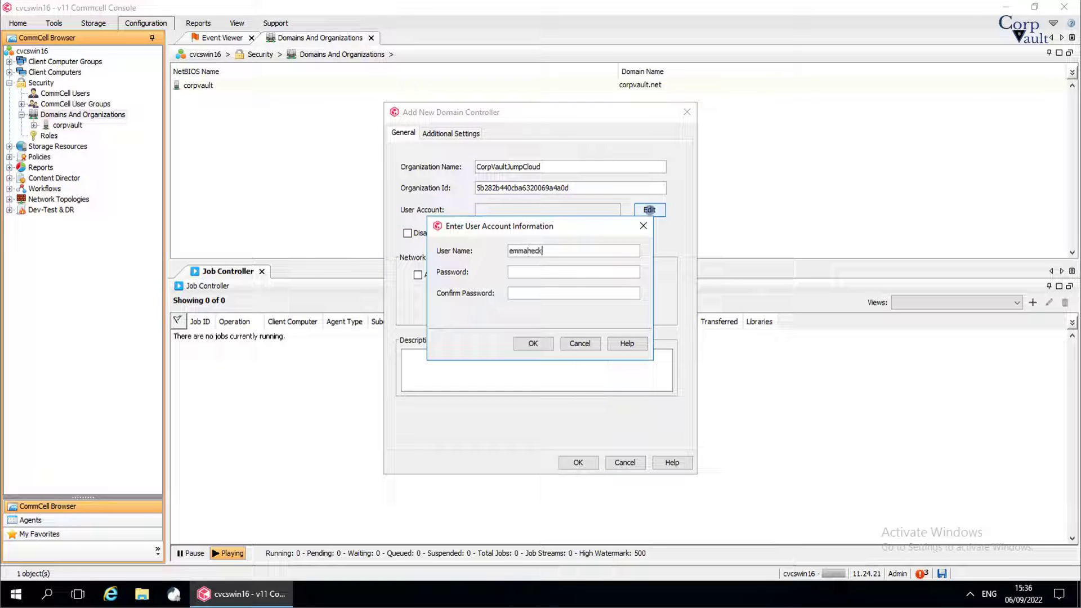
pyautogui.press('Tab')
pyautogui.write('••••••••••••••••••••••')
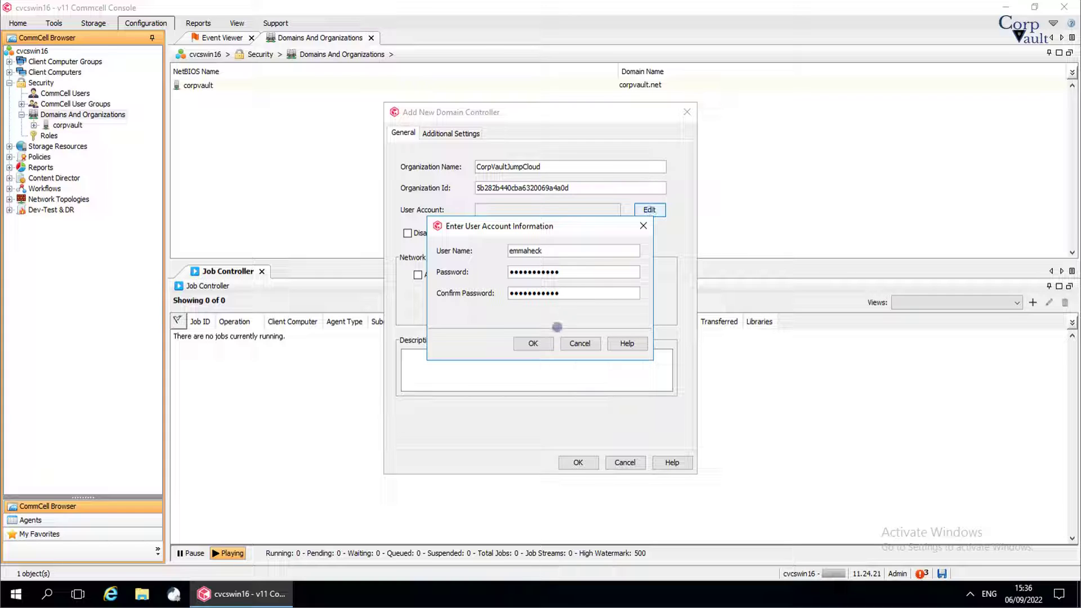
pyautogui.click(547, 342)
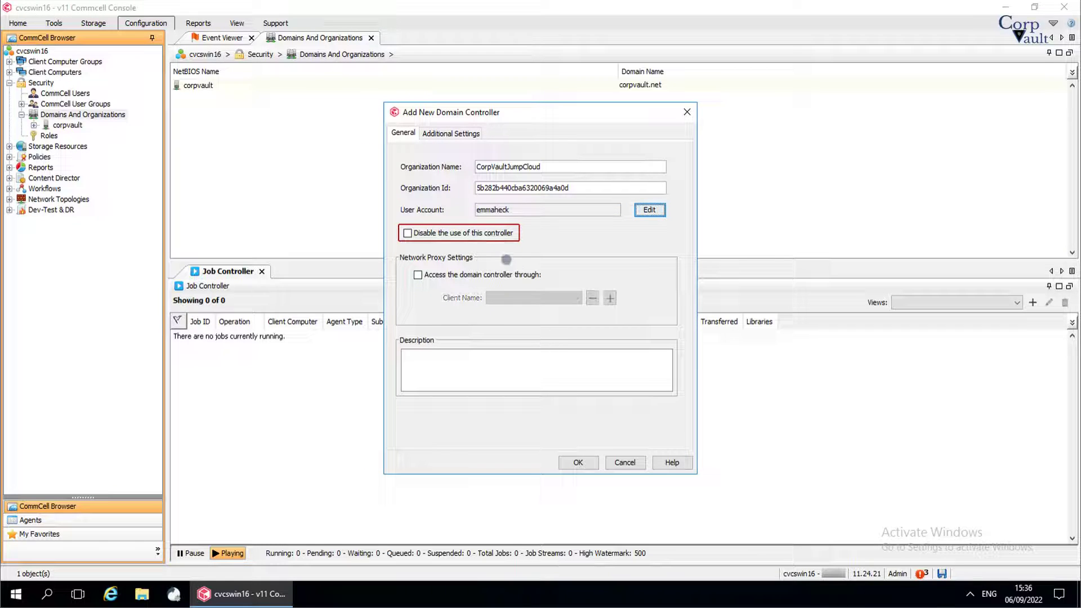
# Step: Toggle the disable option back to enabled and turn proxy client access on
pyautogui.click(490, 232)
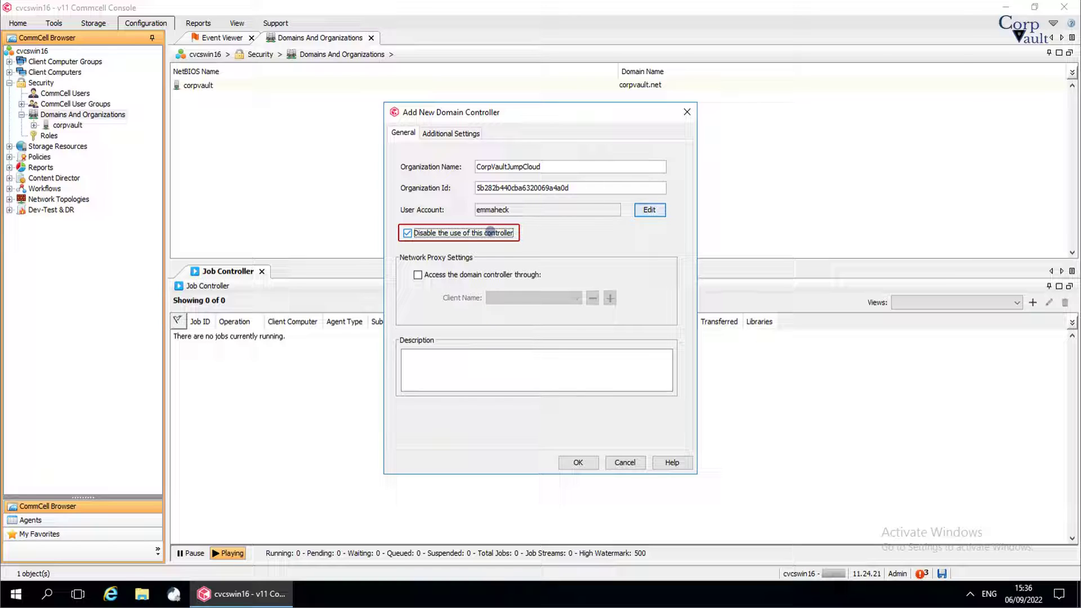
pyautogui.click(490, 231)
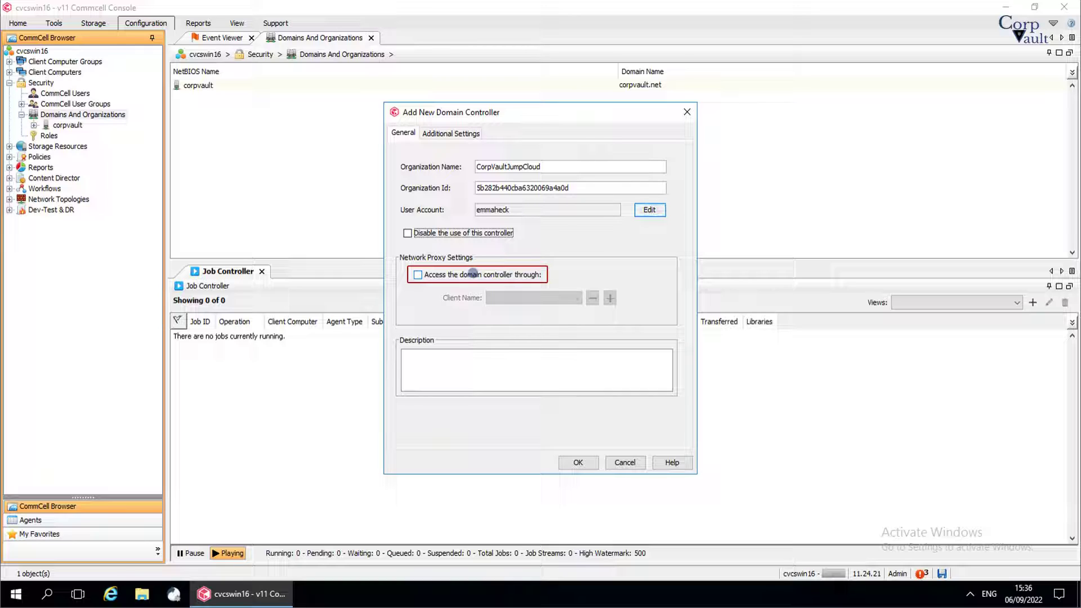
pyautogui.click(473, 274)
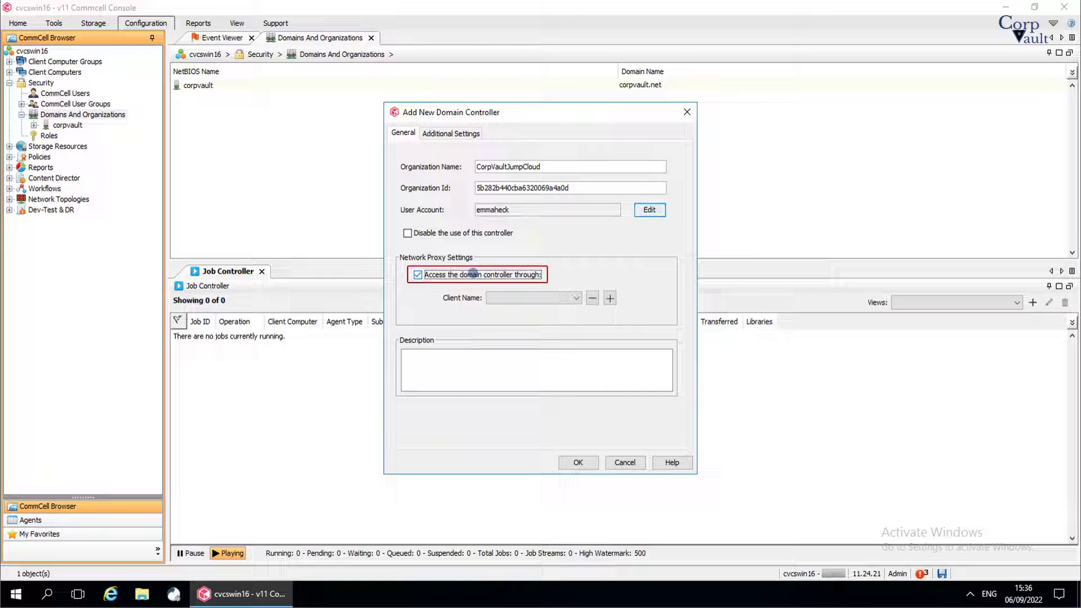
pyautogui.click(473, 274)
pyautogui.click(473, 274)
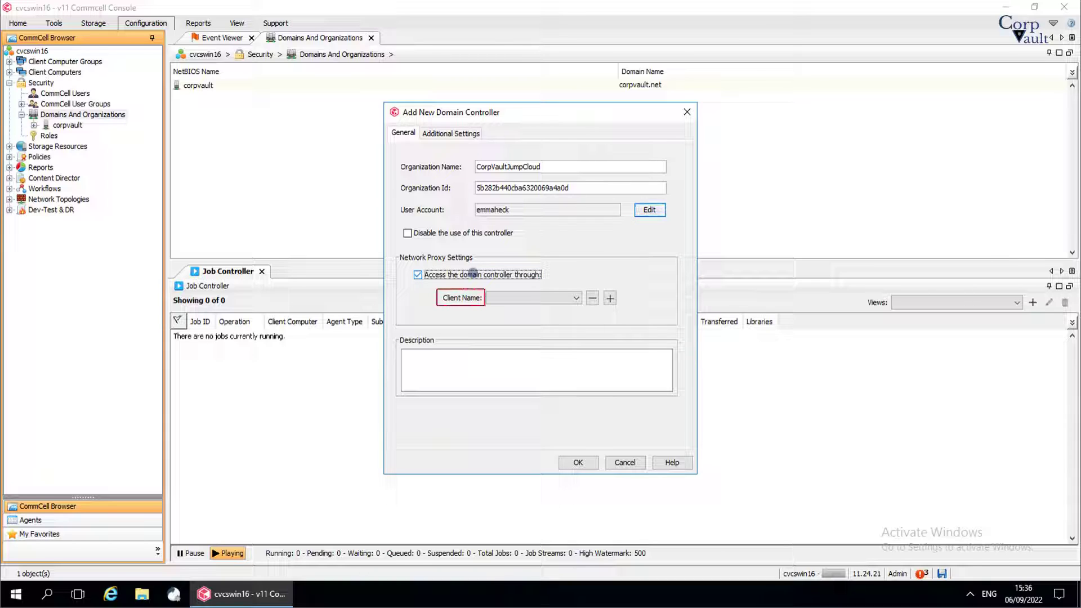
# Step: Pick proxy client cvcswin16, add then remove cvma01w2k12, and switch proxy access off
pyautogui.click(576, 299)
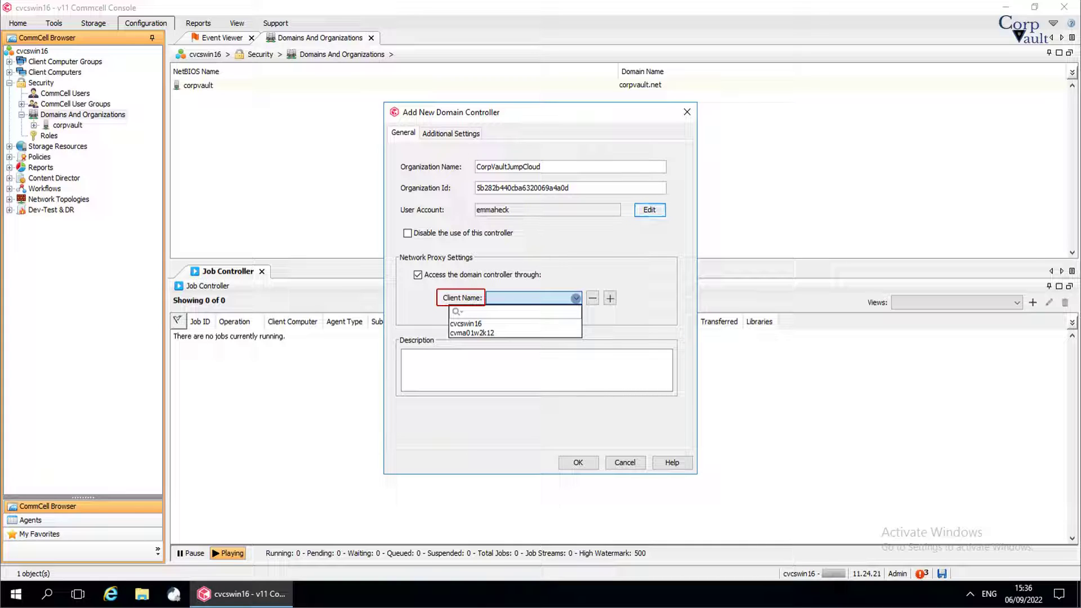
pyautogui.click(560, 324)
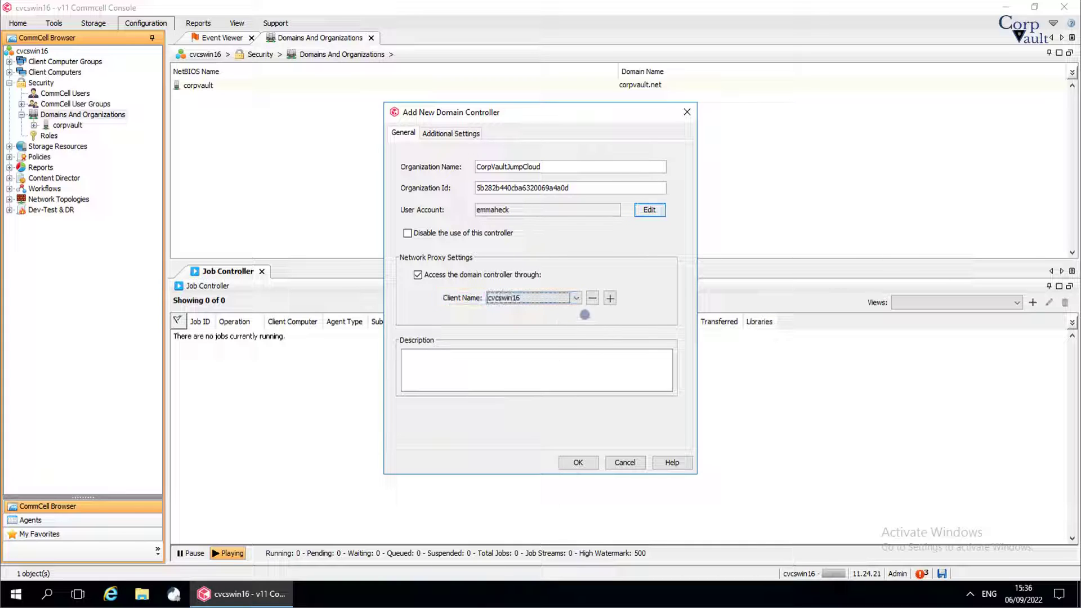
pyautogui.click(609, 299)
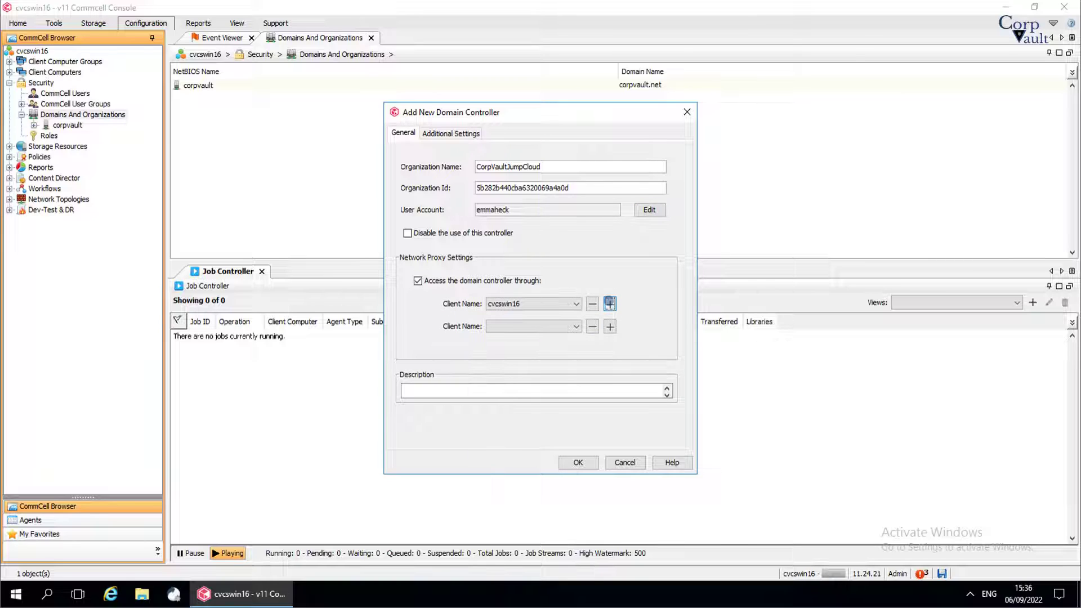
pyautogui.click(578, 326)
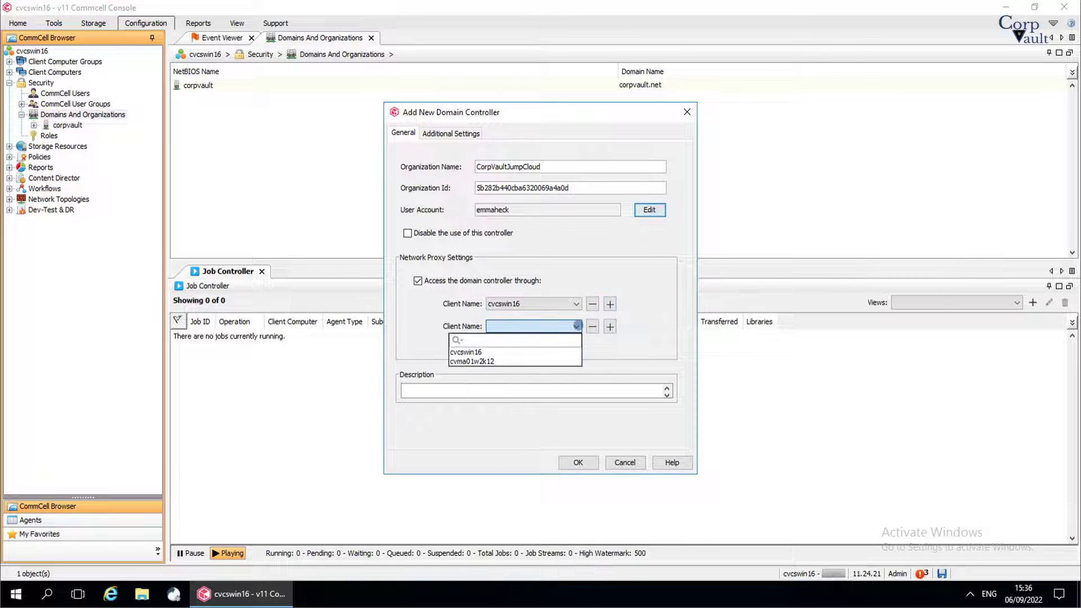
pyautogui.click(560, 359)
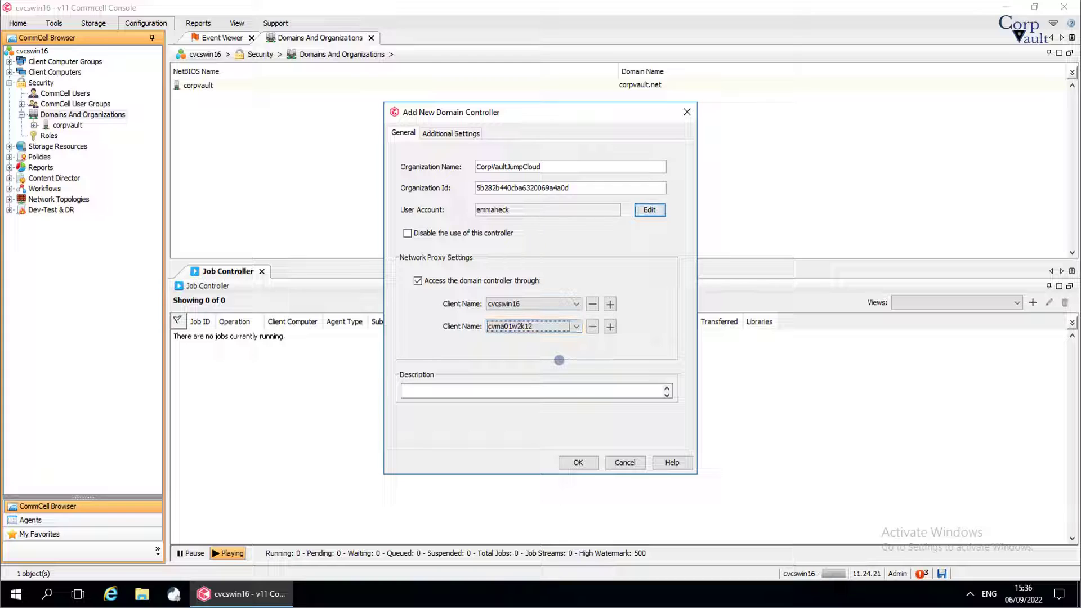
pyautogui.click(592, 327)
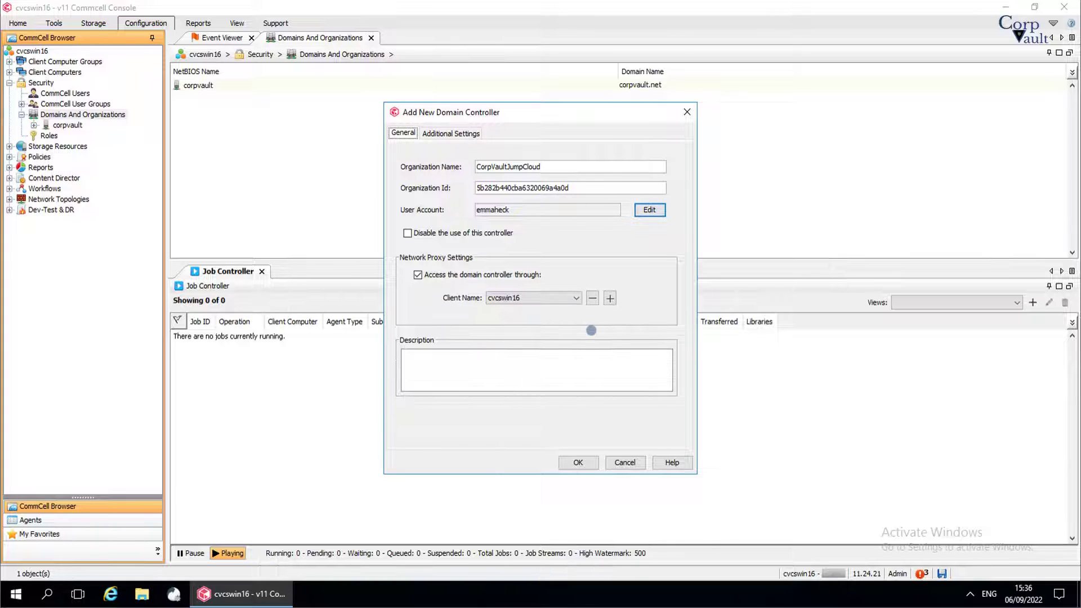
pyautogui.click(593, 298)
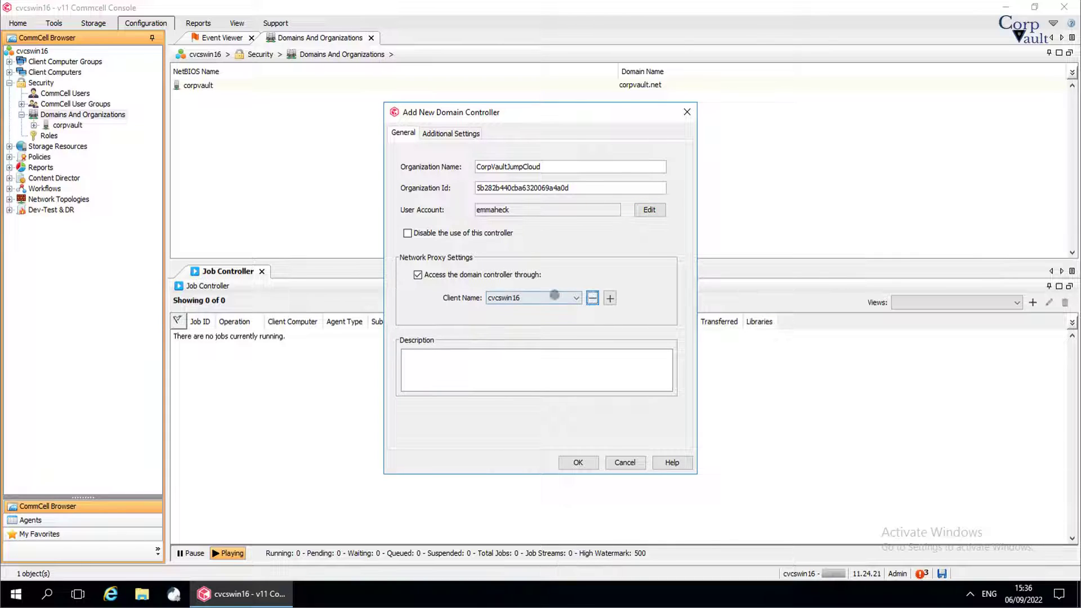
pyautogui.click(510, 274)
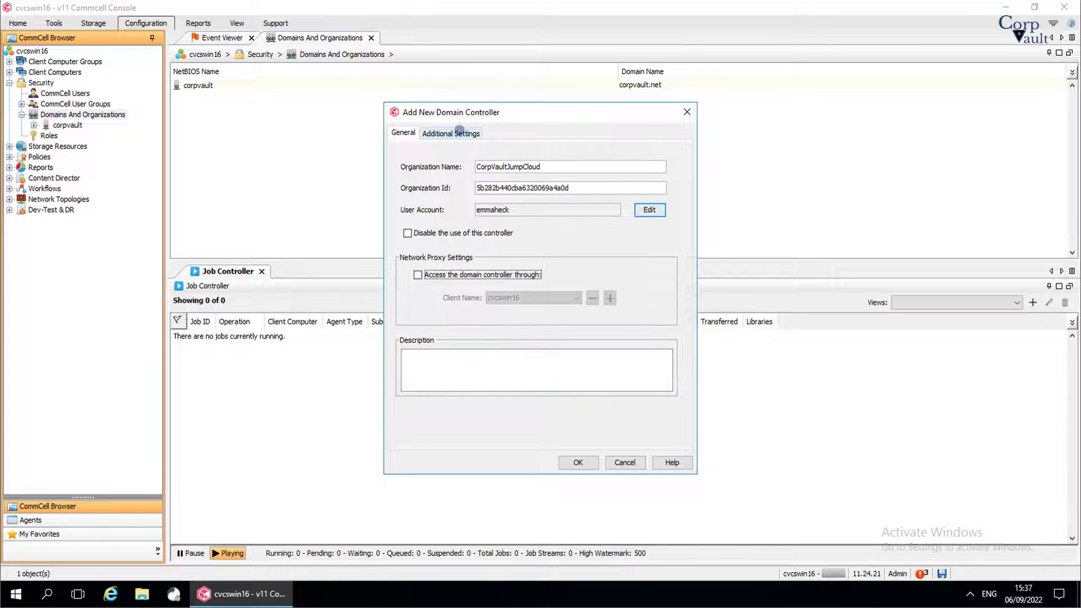
pyautogui.click(459, 131)
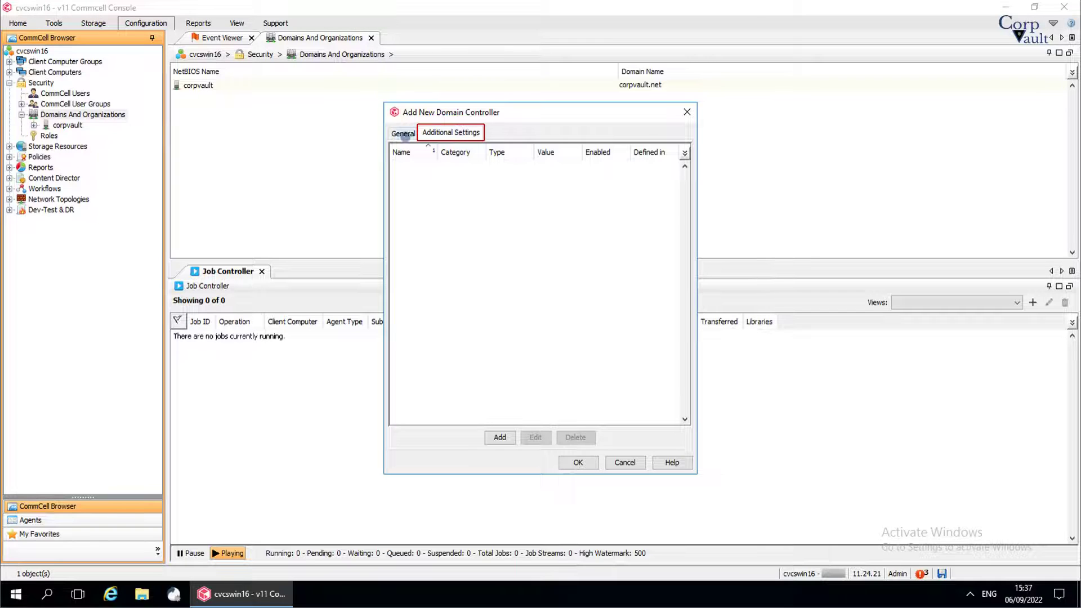
pyautogui.click(398, 133)
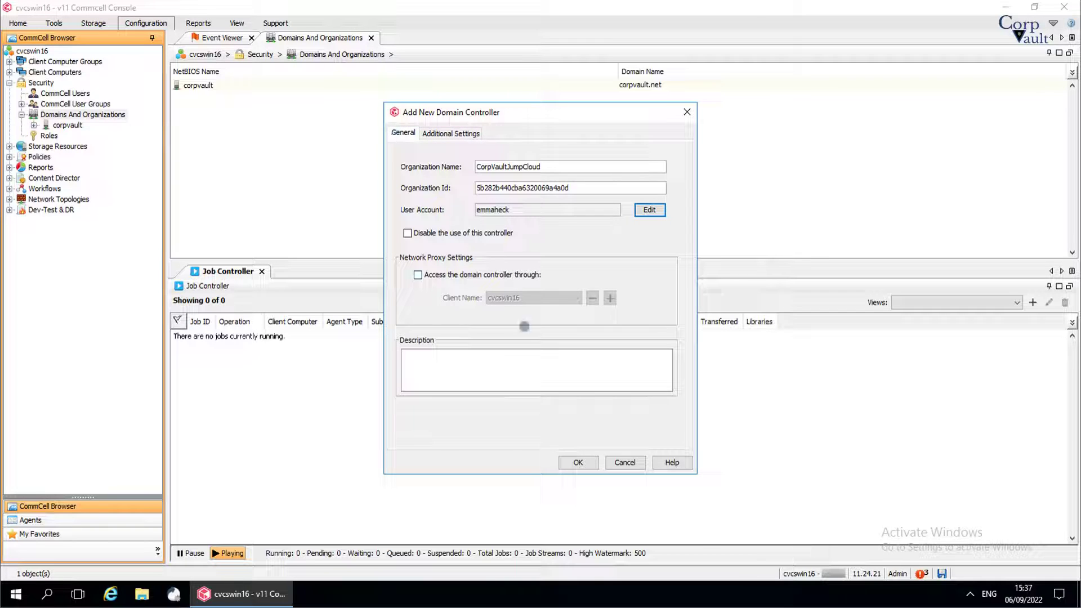
pyautogui.click(578, 463)
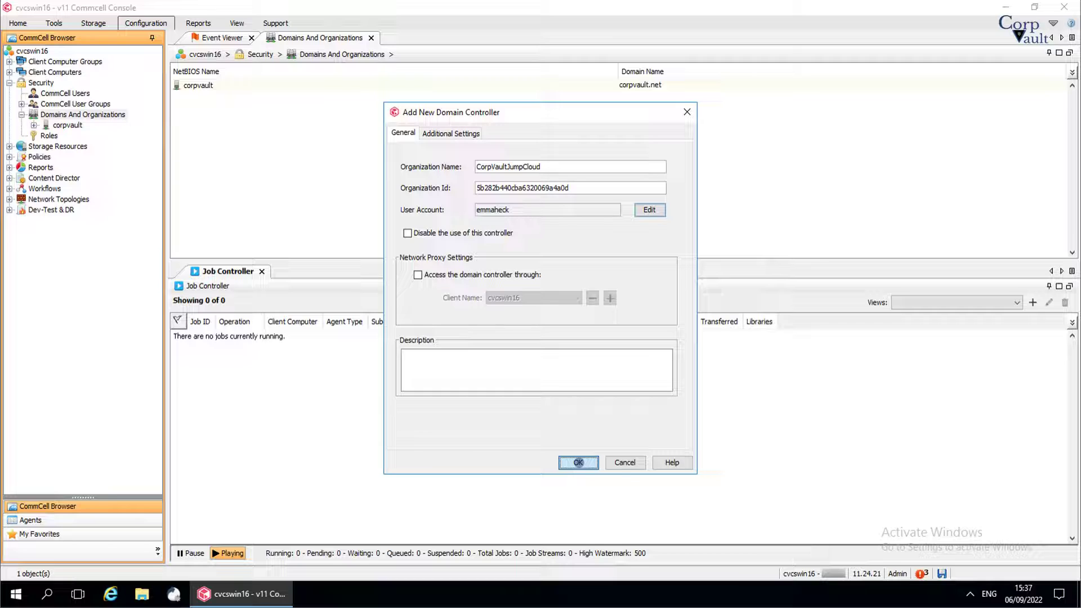
# Step: Attempt to save the JumpCloud controller, dismiss the credentials error, and cancel the dialog
pyautogui.click(578, 463)
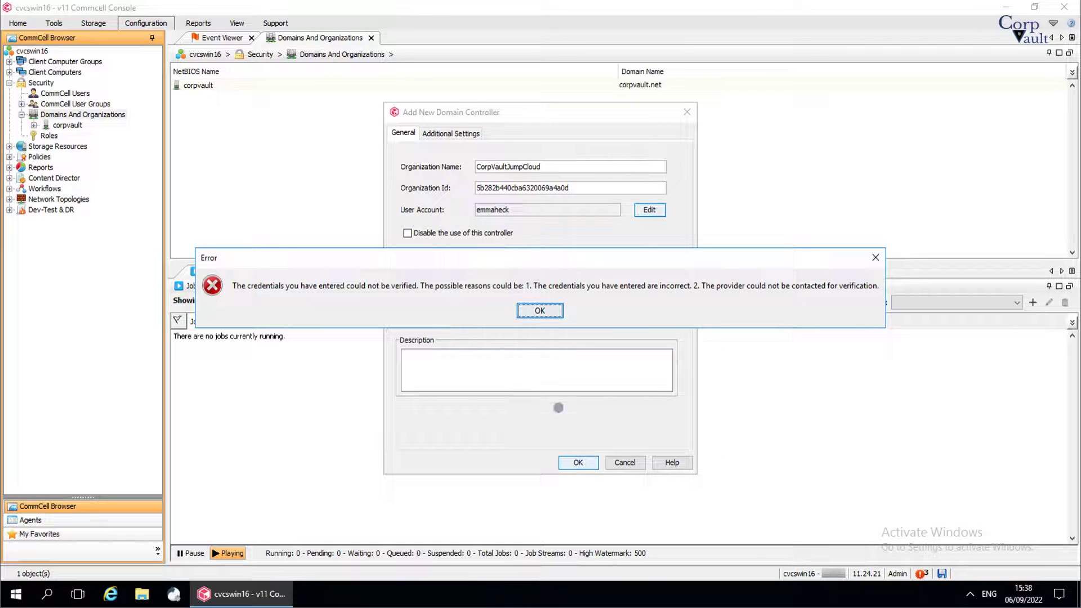
pyautogui.click(544, 310)
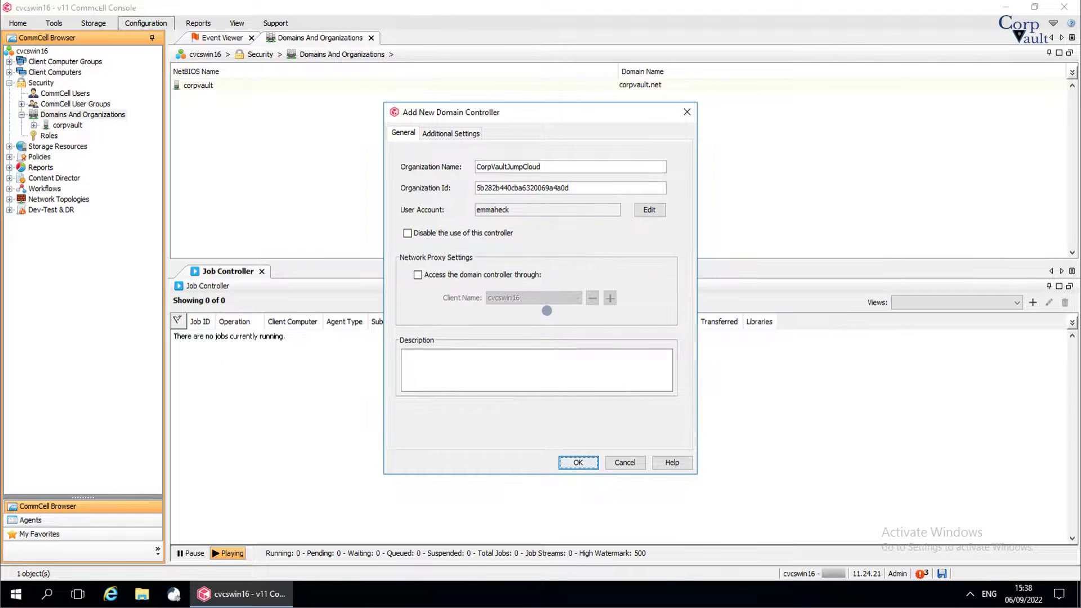
pyautogui.click(630, 461)
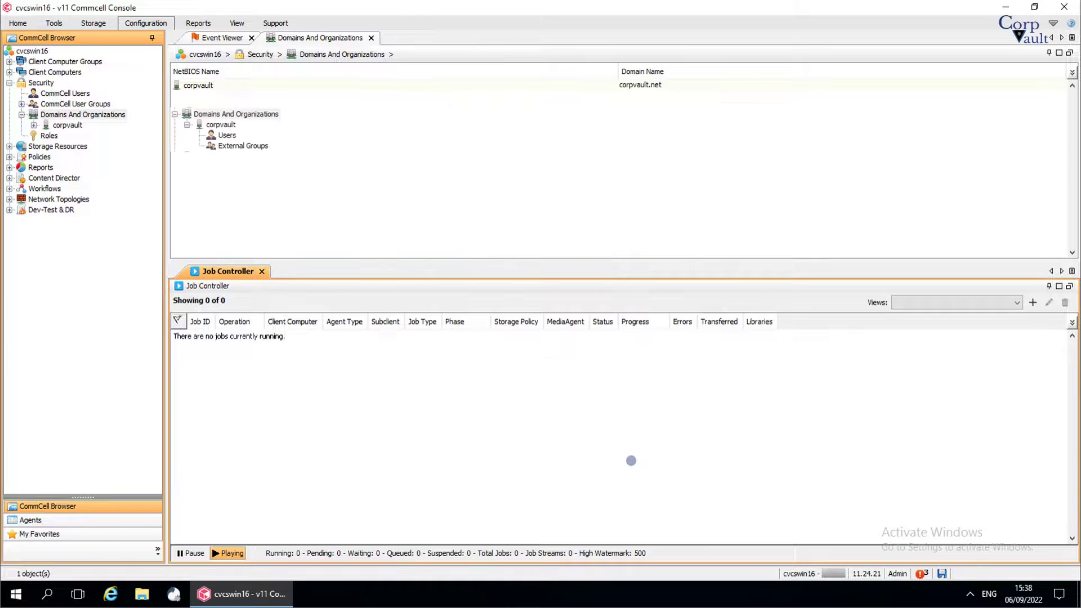